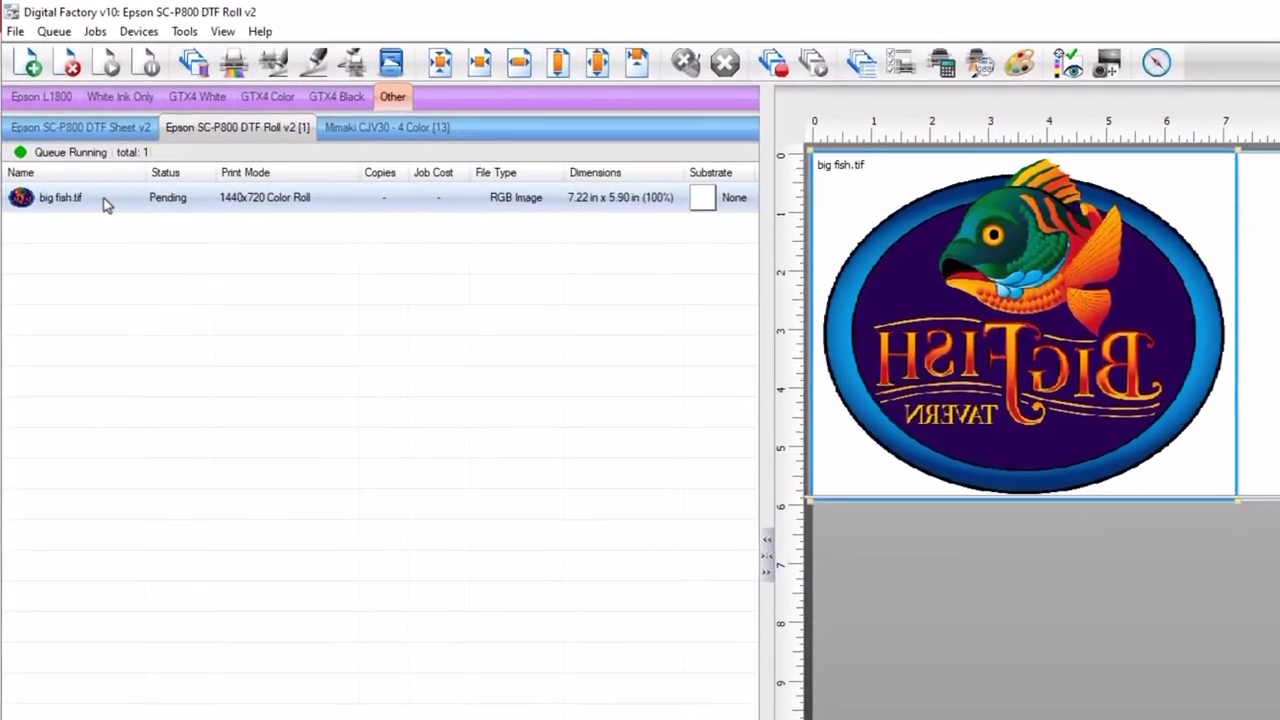
Step: Queue big fish.tif, mirrored, on the Epson SC-P800 DTF Roll v2 tab
mouse_move(72, 142)
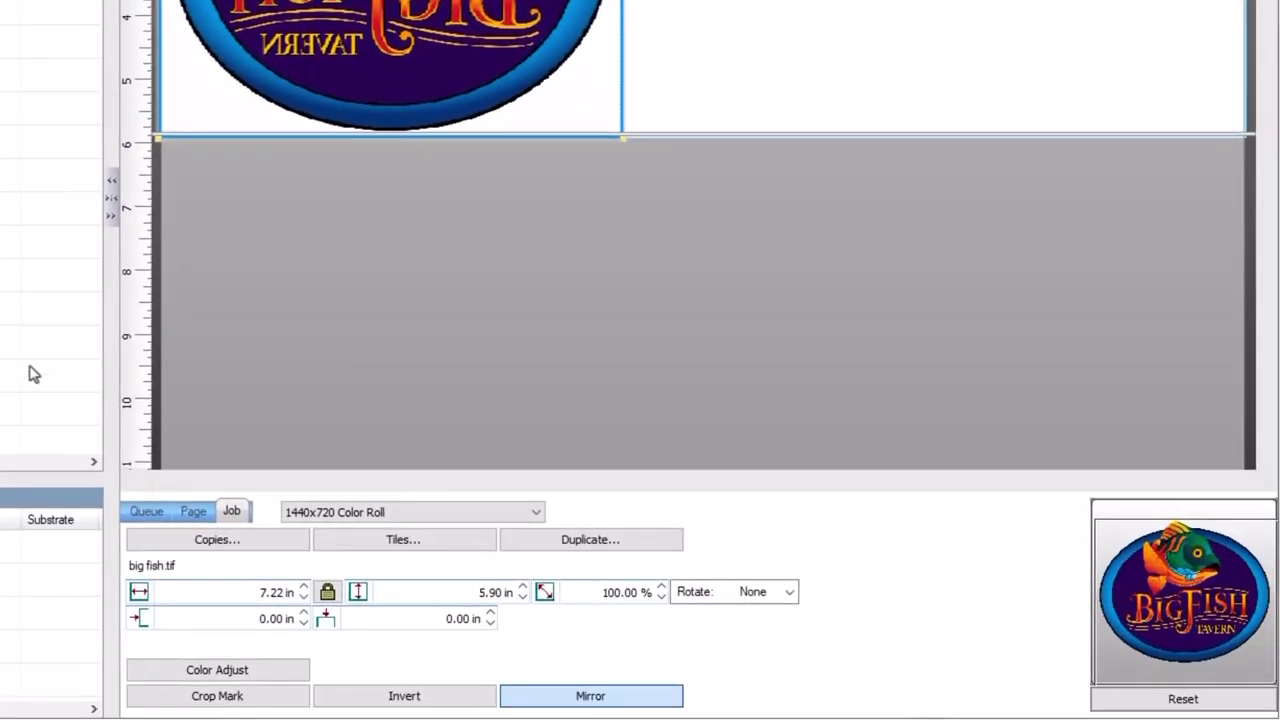
double_click(280, 592)
type("11.8")
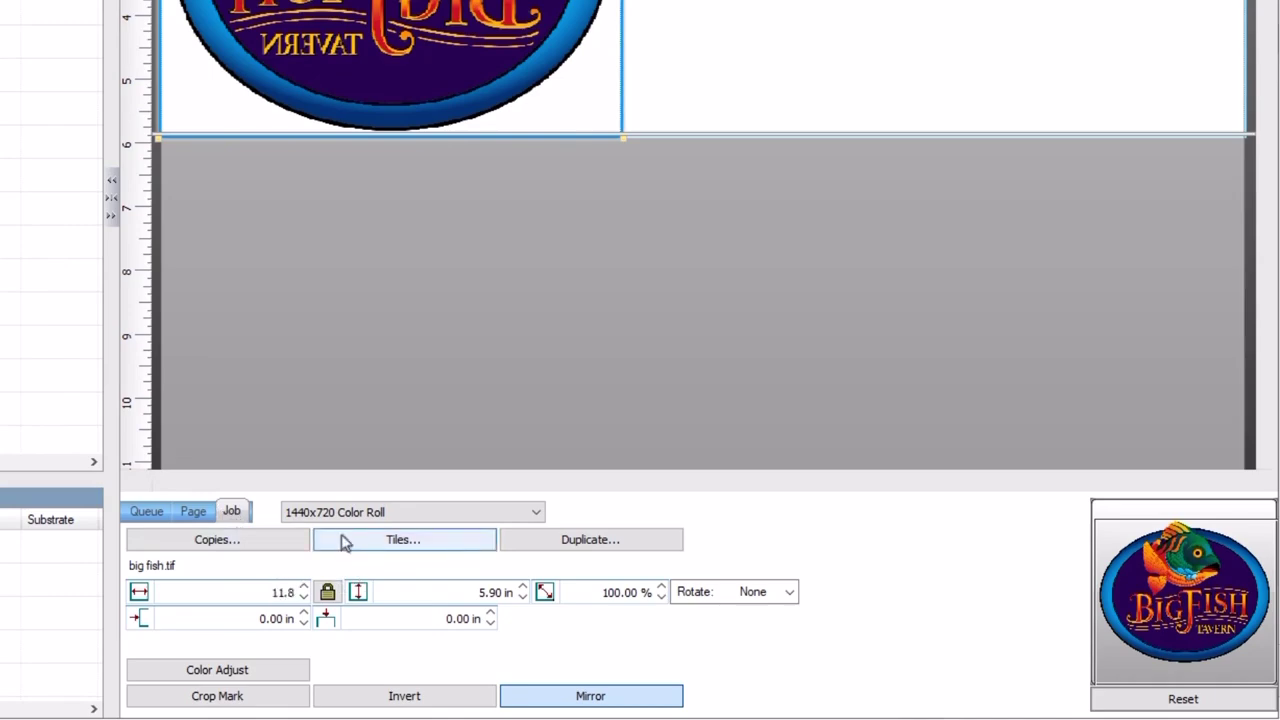
key("Return")
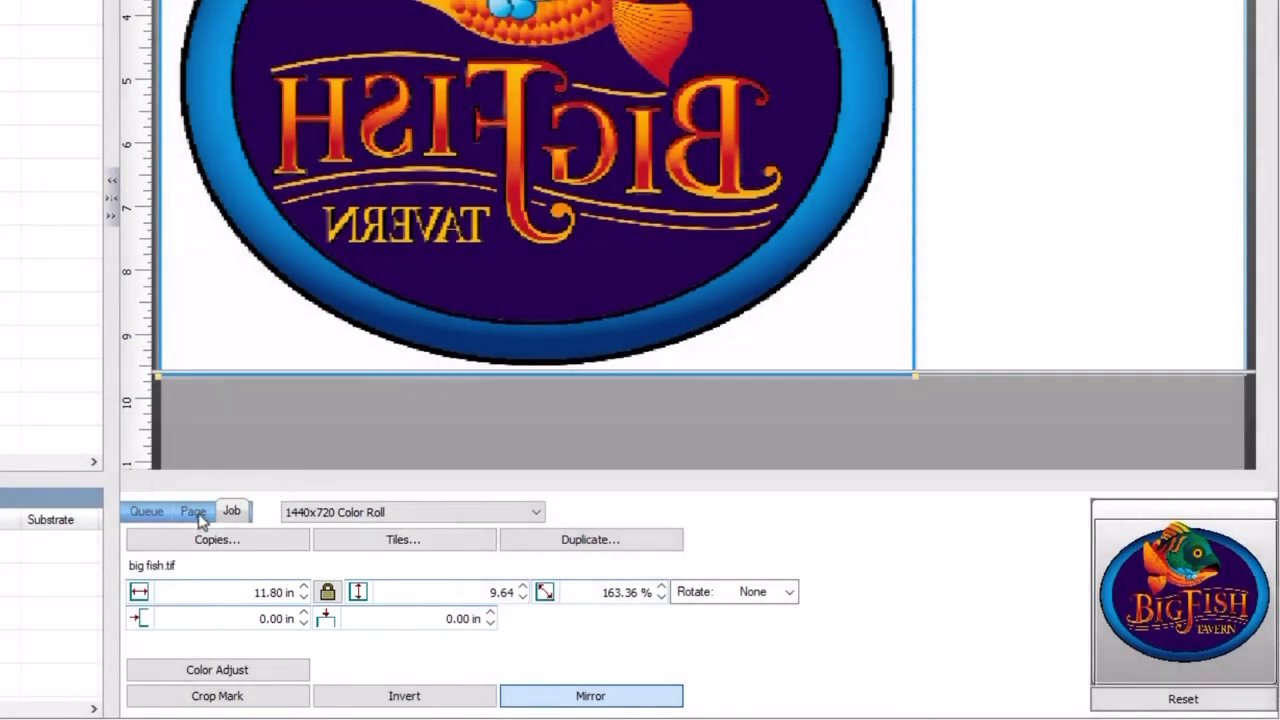
left_click(196, 512)
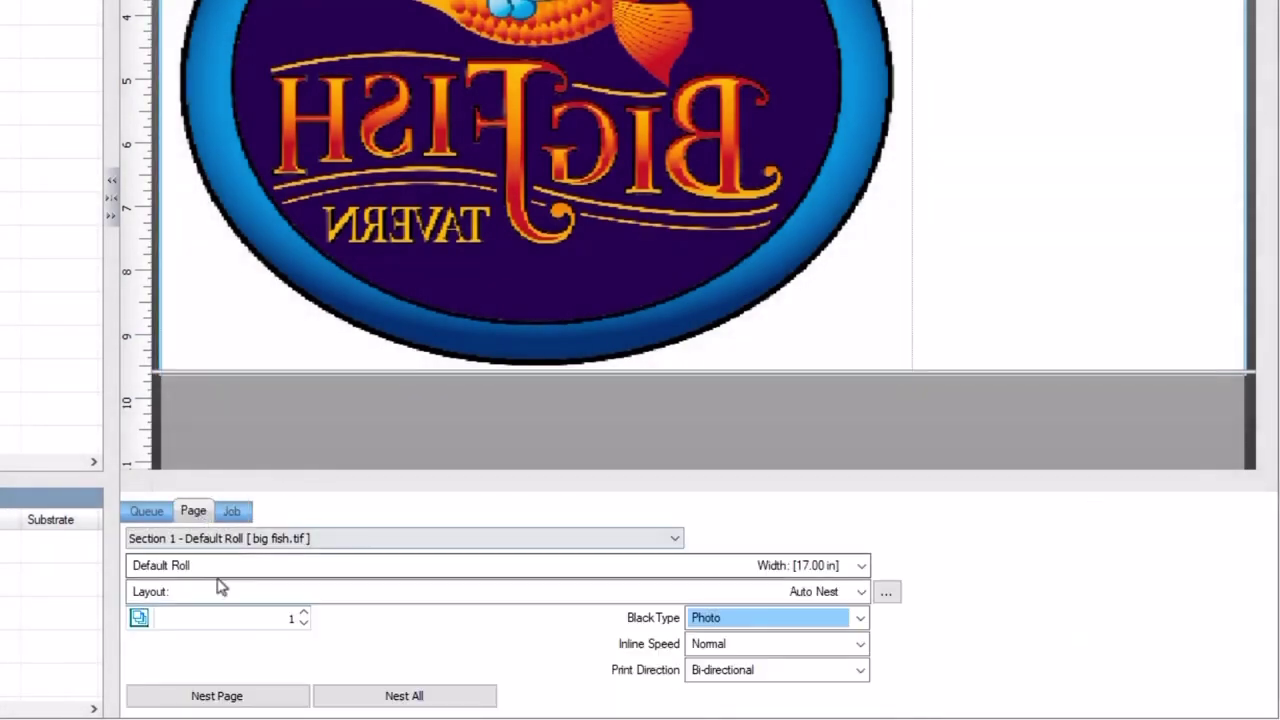
double_click(266, 620)
type("10")
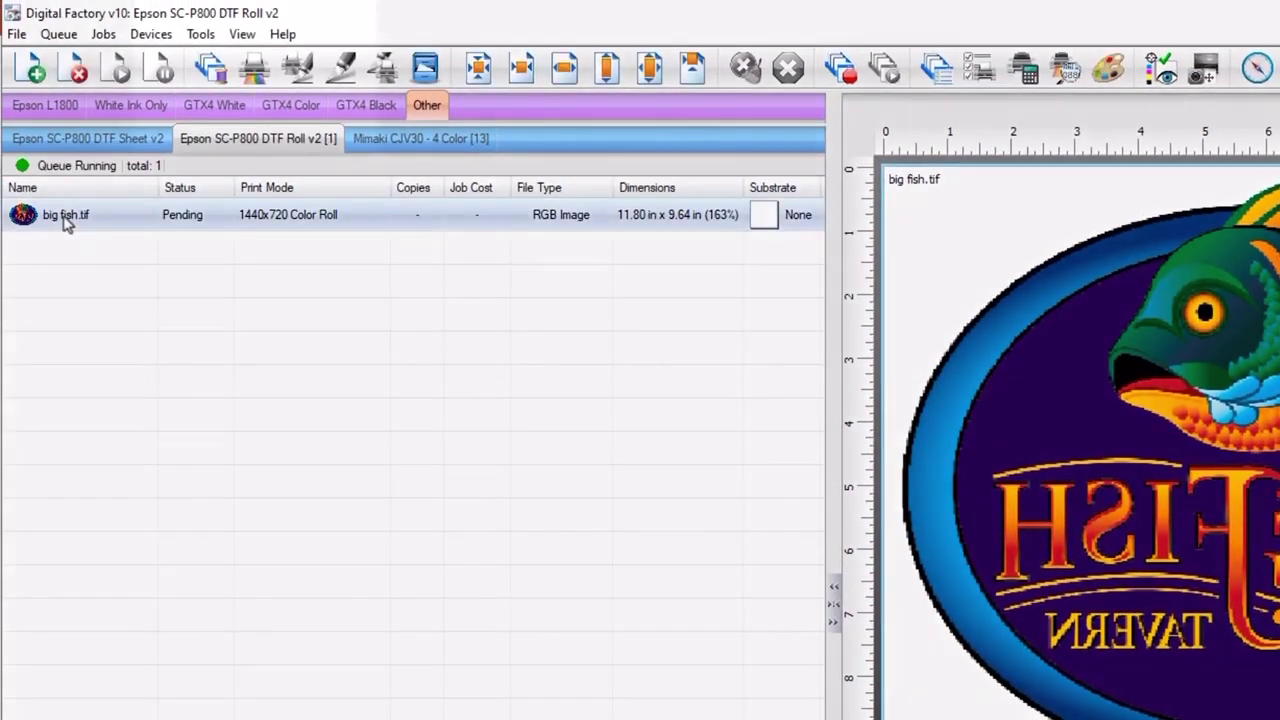
mouse_move(65, 222)
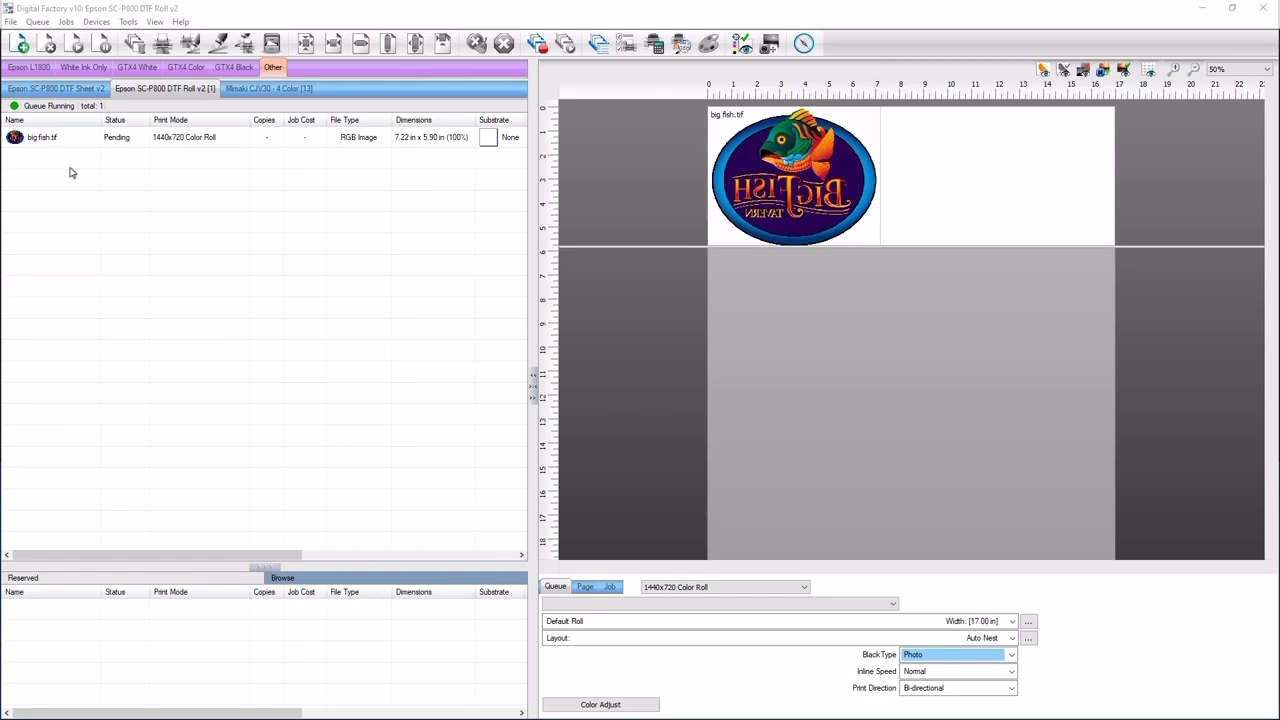
Step: Resize big fish.tif to 3.5 in wide and tile copies by units instead of area
left_click(43, 137)
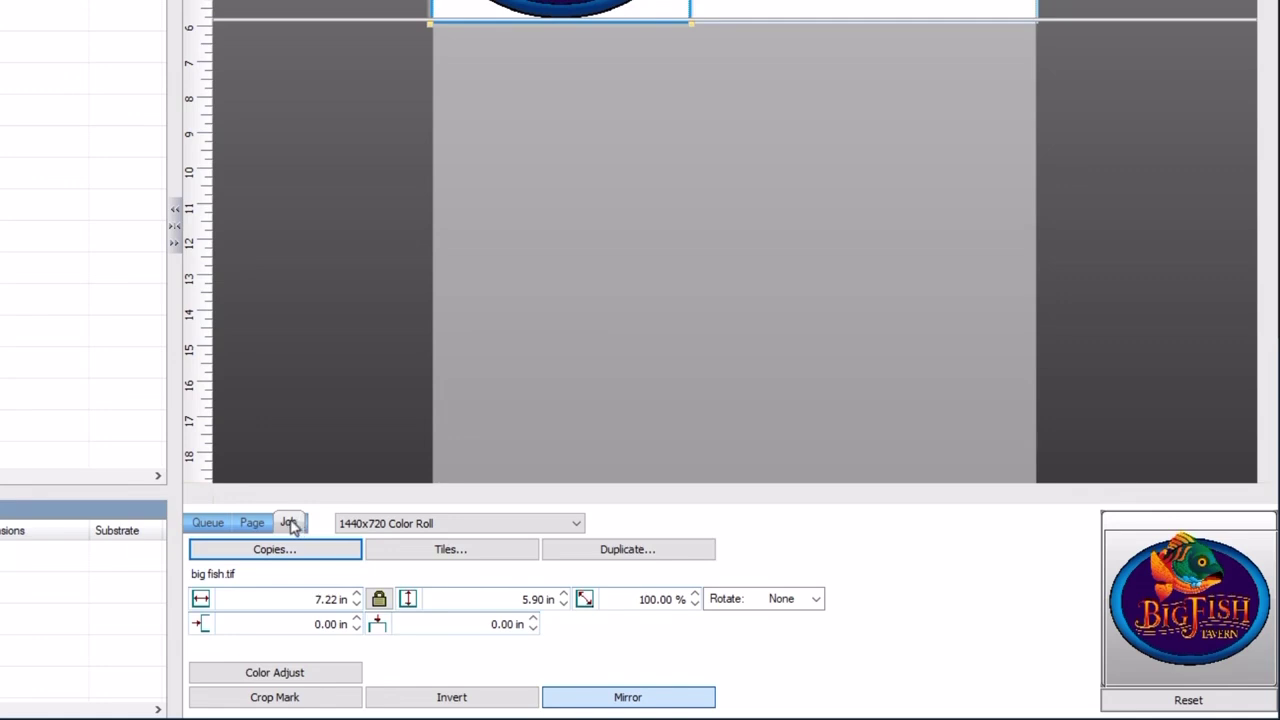
left_click(295, 598)
type("3.5")
key("Tab")
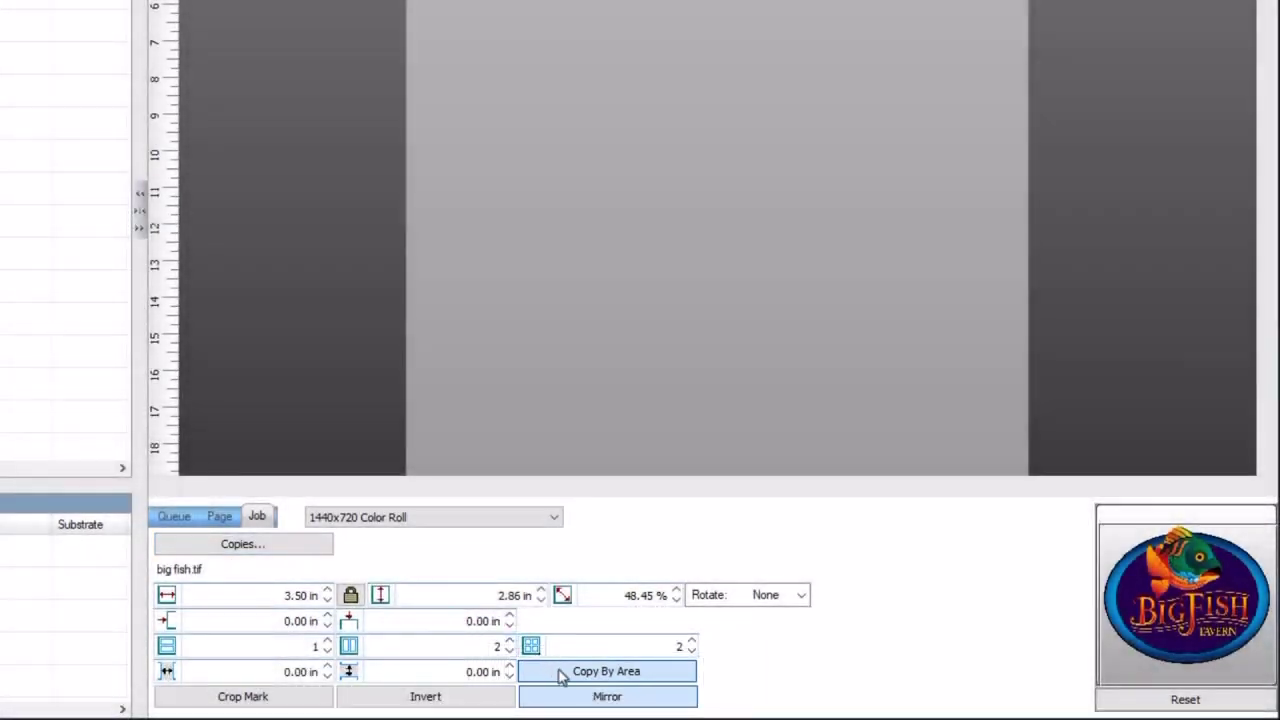
left_click(561, 675)
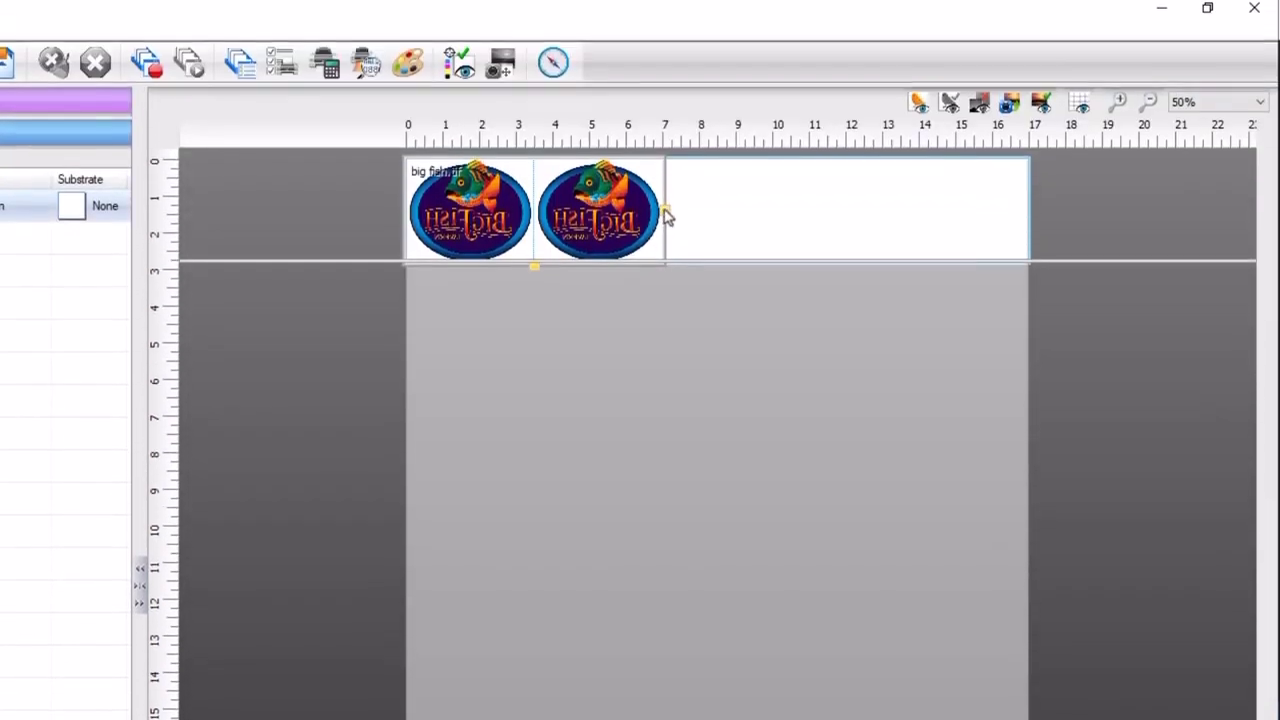
Step: Stretch the big fish tile frame to add a third copy across and extend down to 12 in
left_click_drag(666, 214, 794, 216)
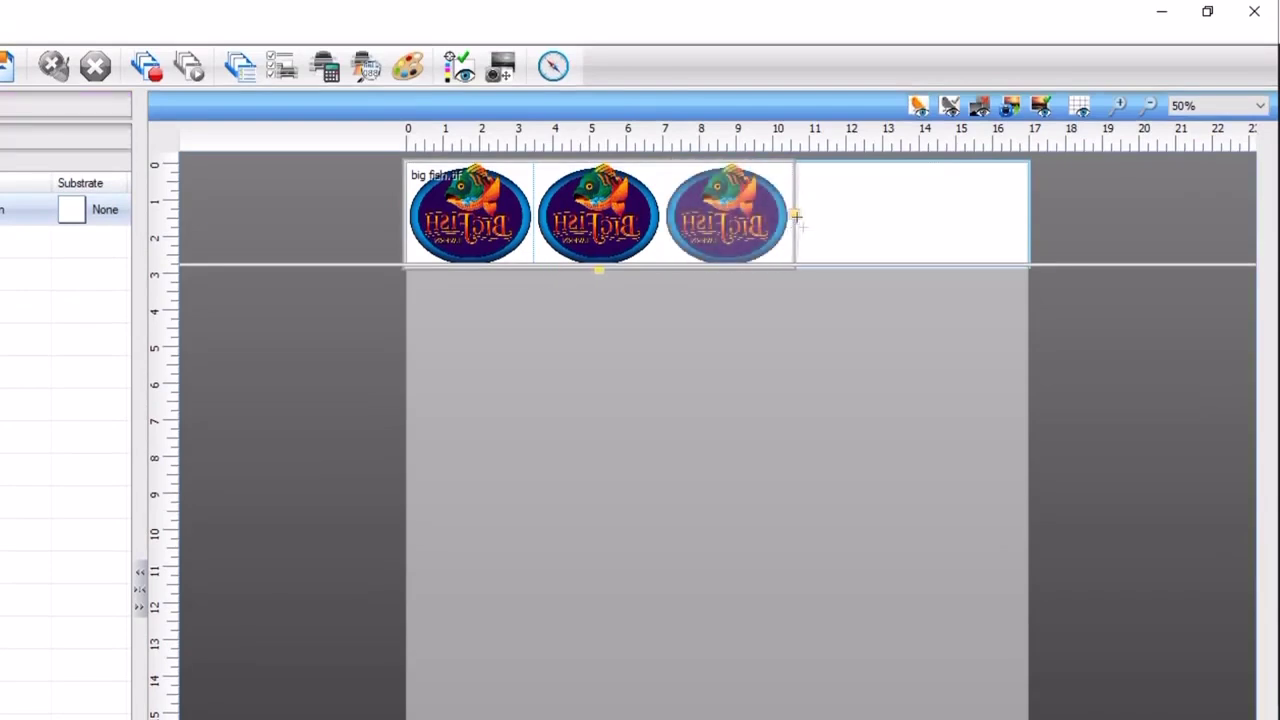
left_click_drag(597, 268, 599, 691)
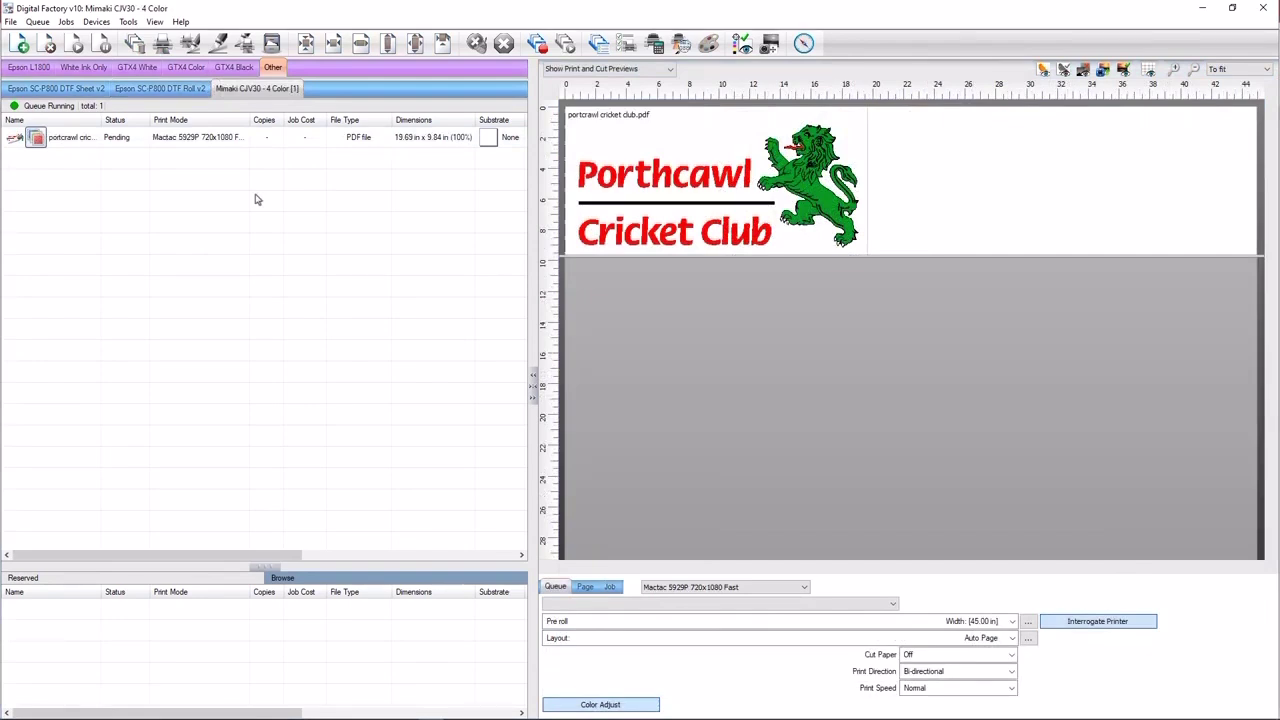
Step: Create six clone duplicates of the portcawl cricket club.pdf job
left_click(172, 141)
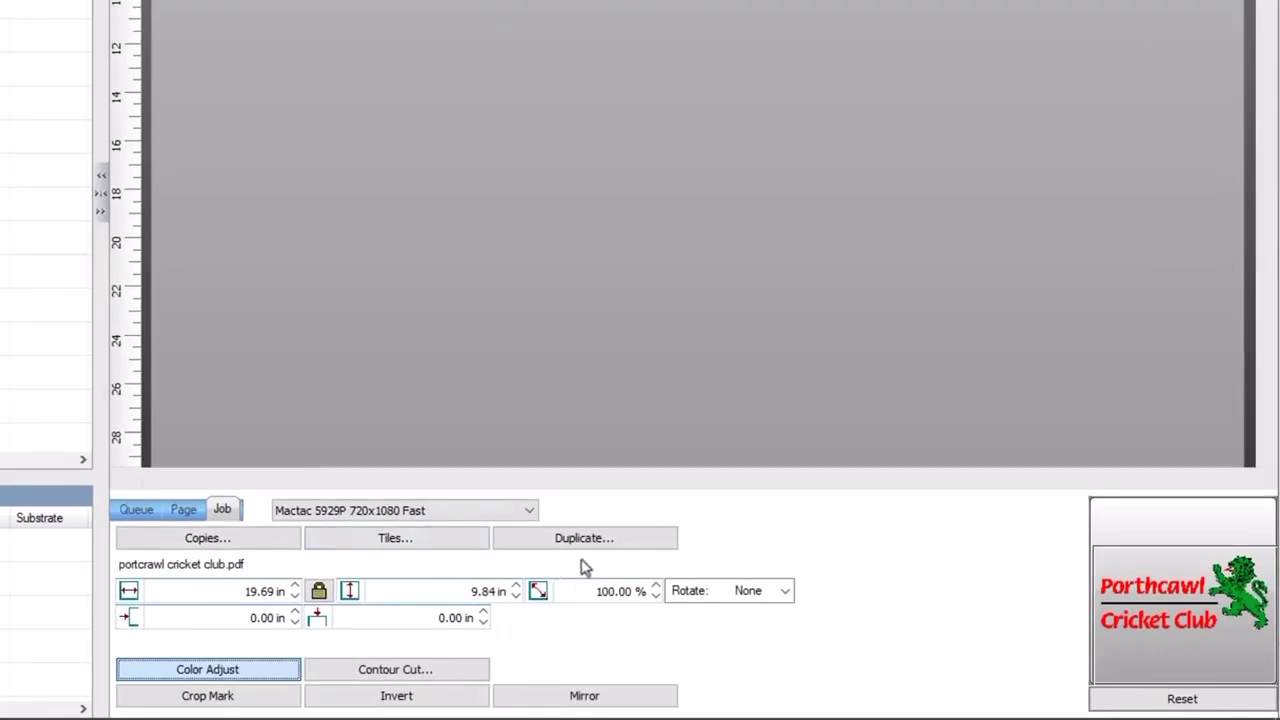
left_click(607, 541)
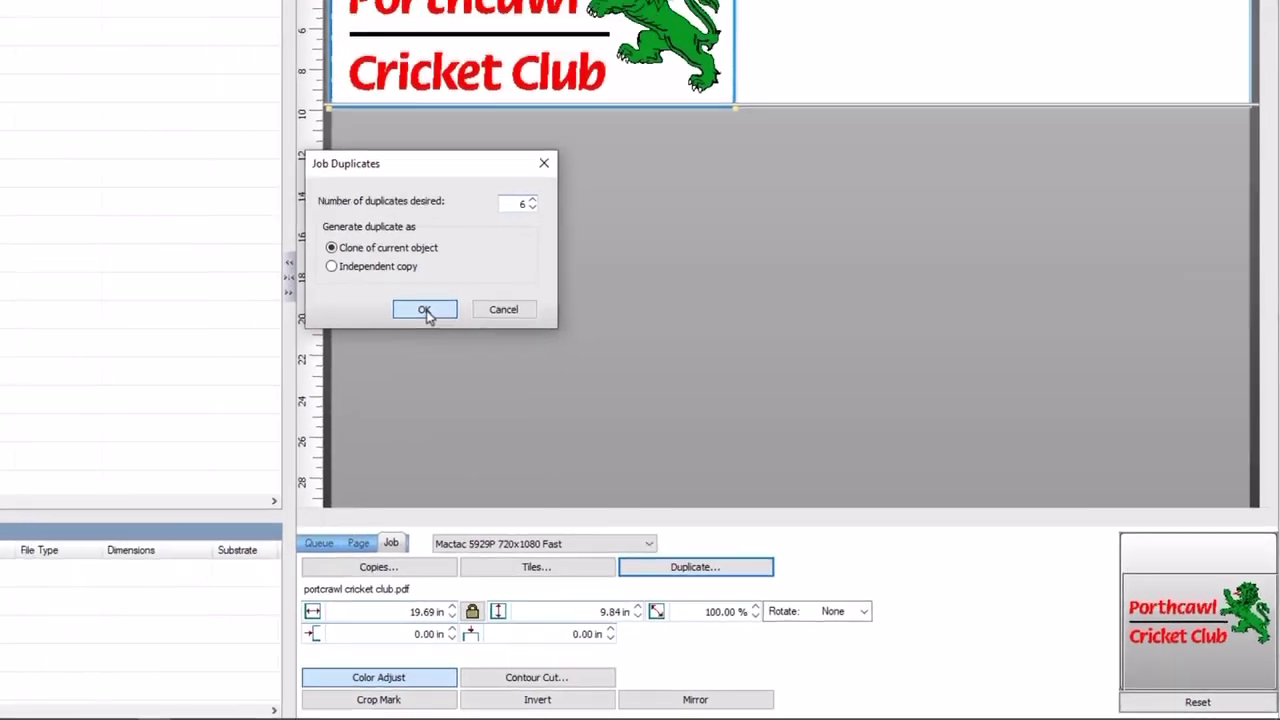
left_click(266, 236)
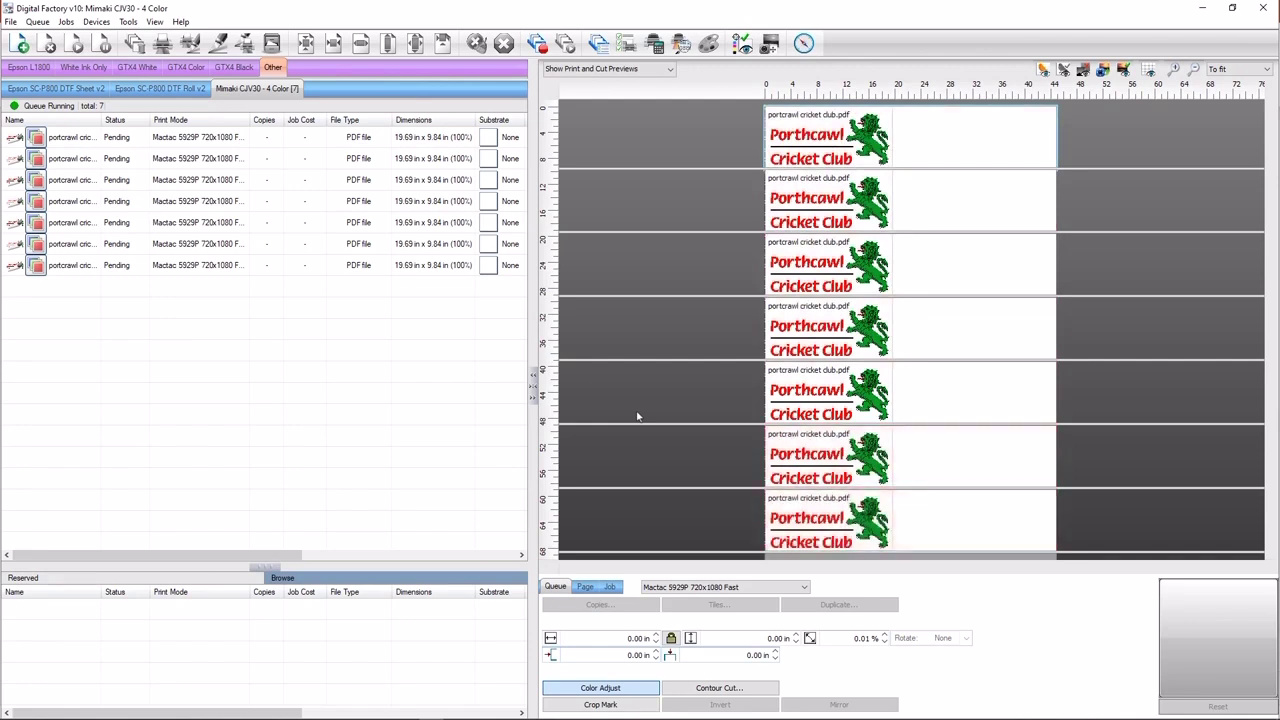
Step: Scale two of the cricket club copies to 75%
left_click(637, 415)
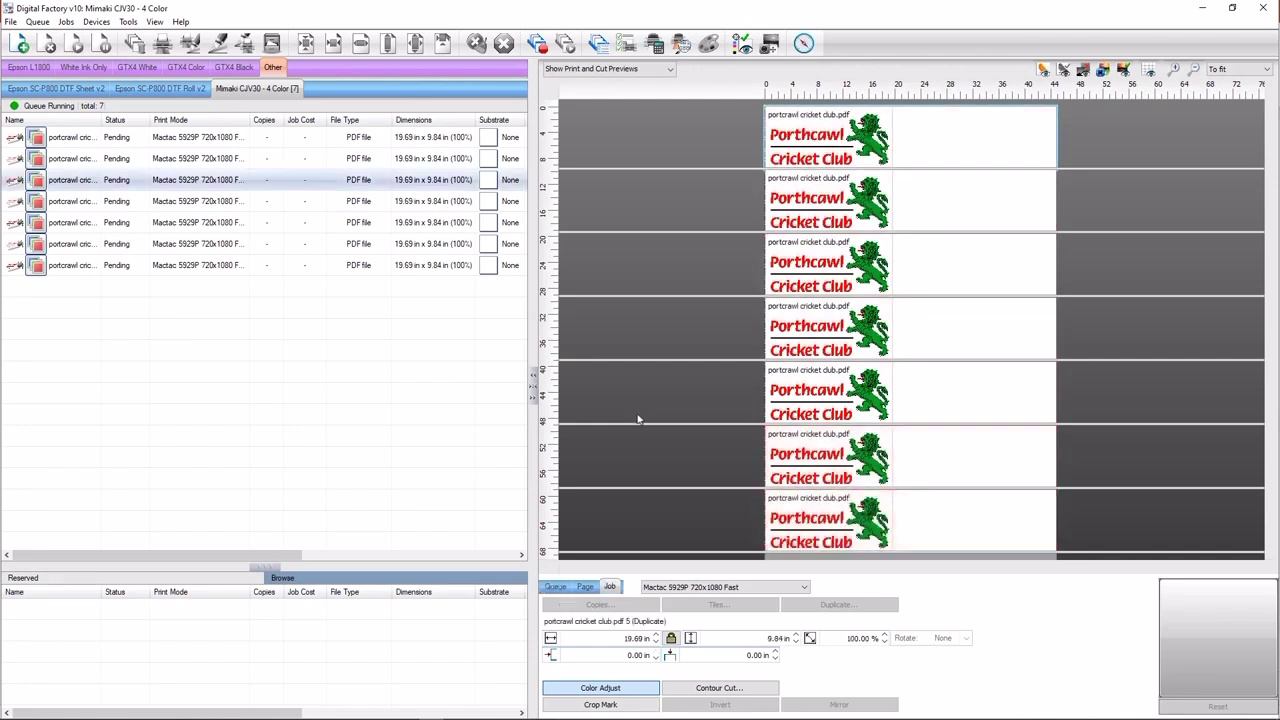
left_click(818, 151)
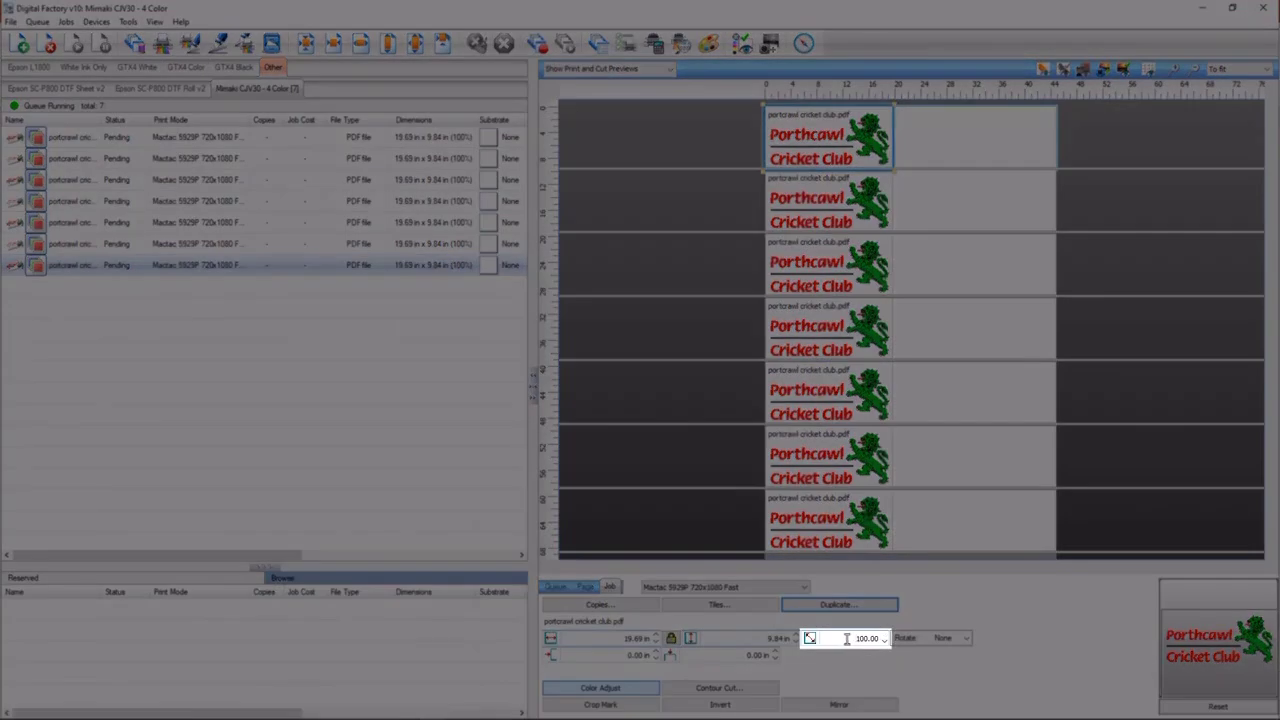
double_click(850, 638)
type("75")
key("Return")
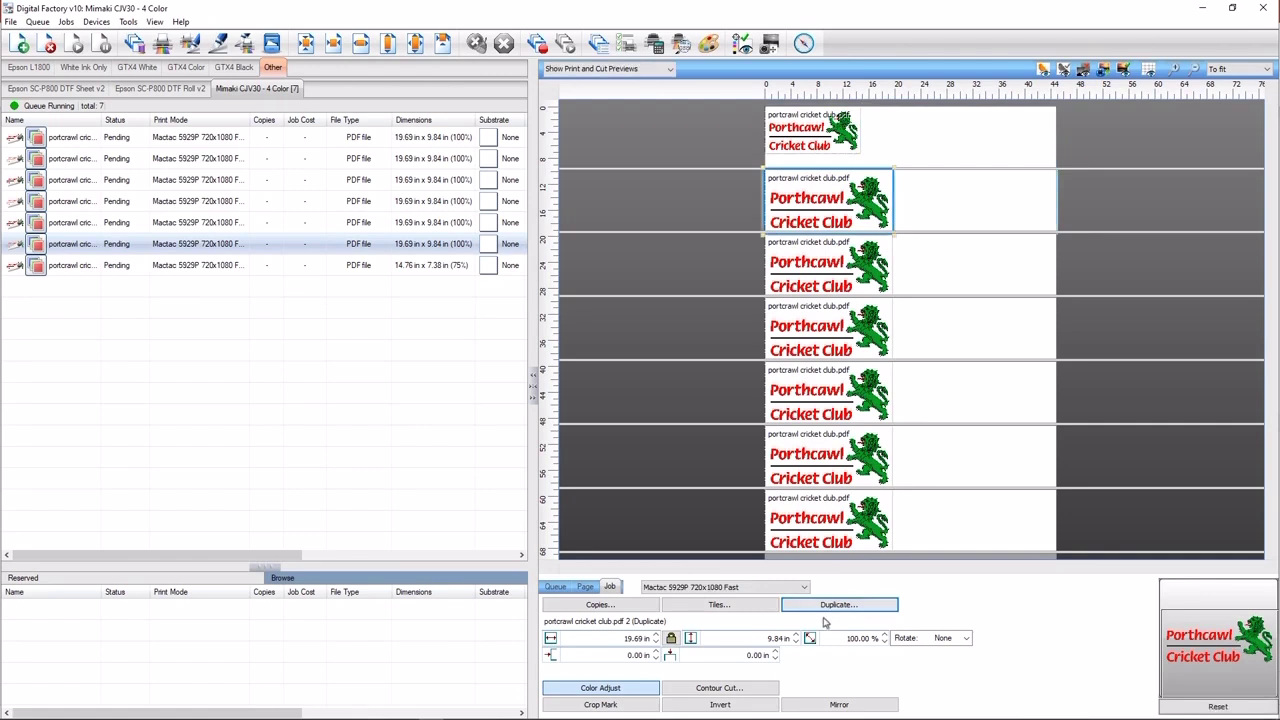
double_click(843, 637)
type("75")
key("Return")
Step: Scale the fifth and fourth copies to 50% and the third to 33%
double_click(850, 637)
type("50")
key("Return")
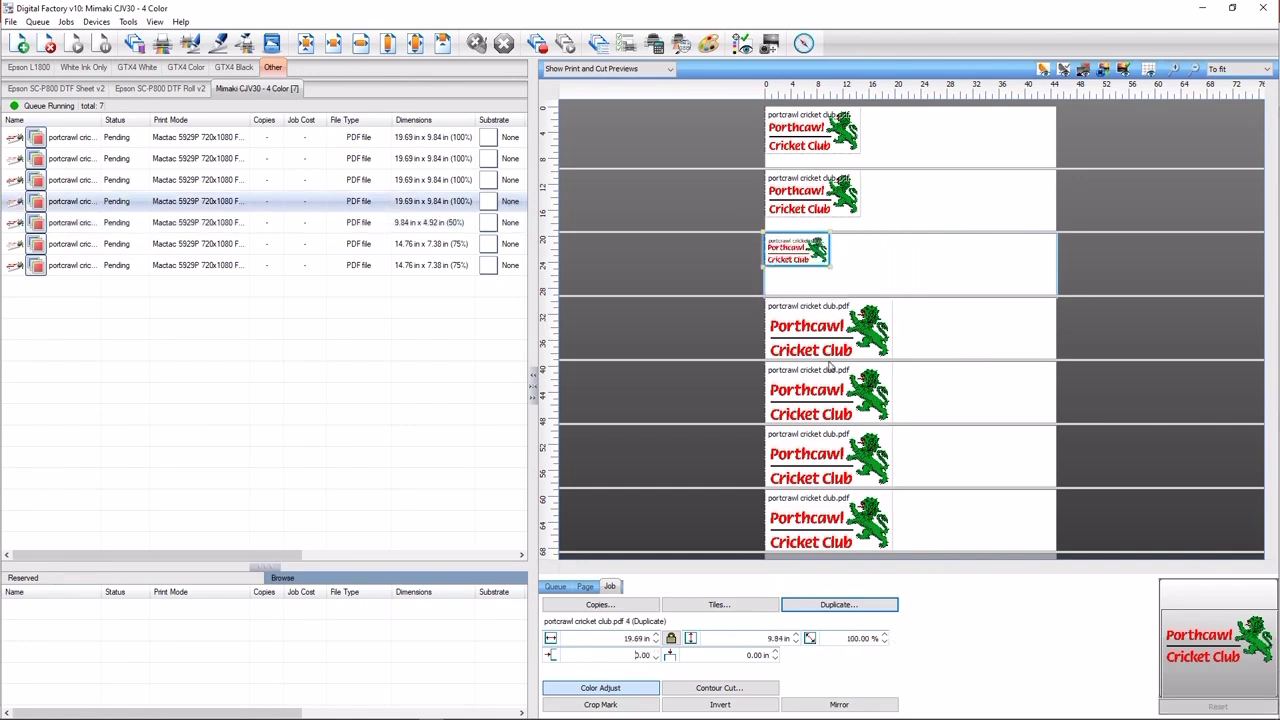
double_click(850, 637)
type("50")
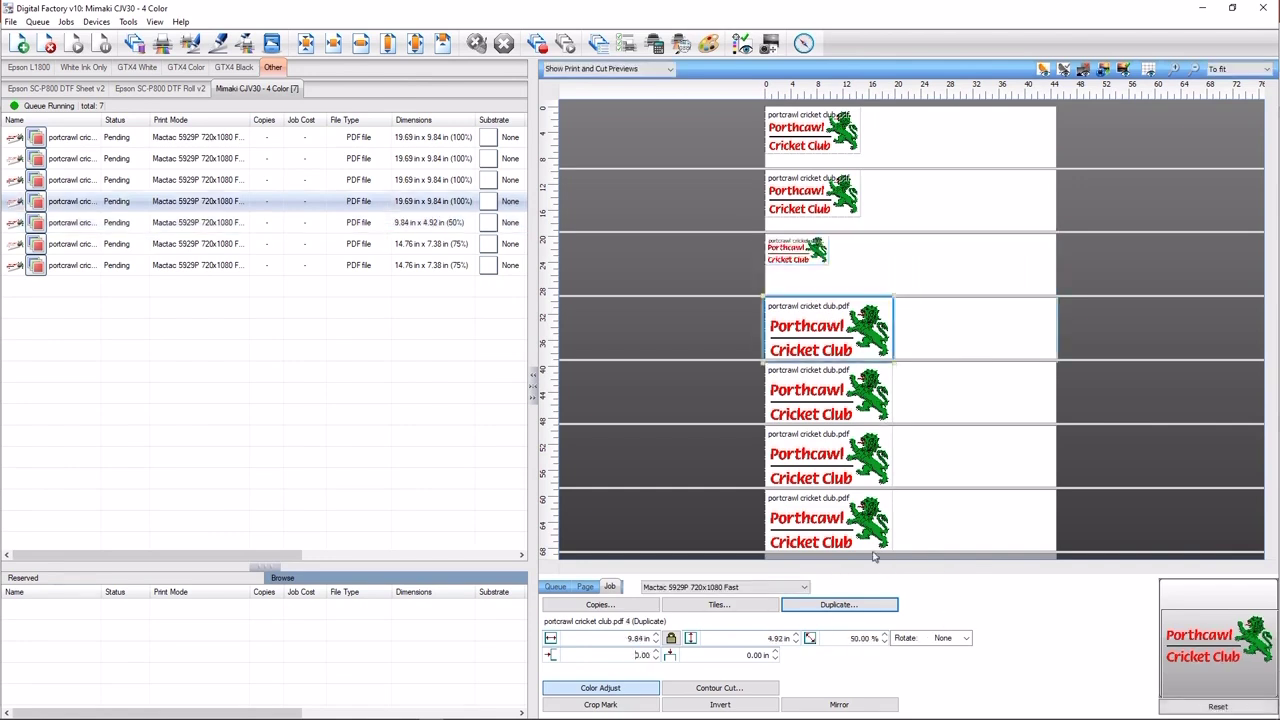
key("Return")
double_click(846, 638)
type("33")
key("Return")
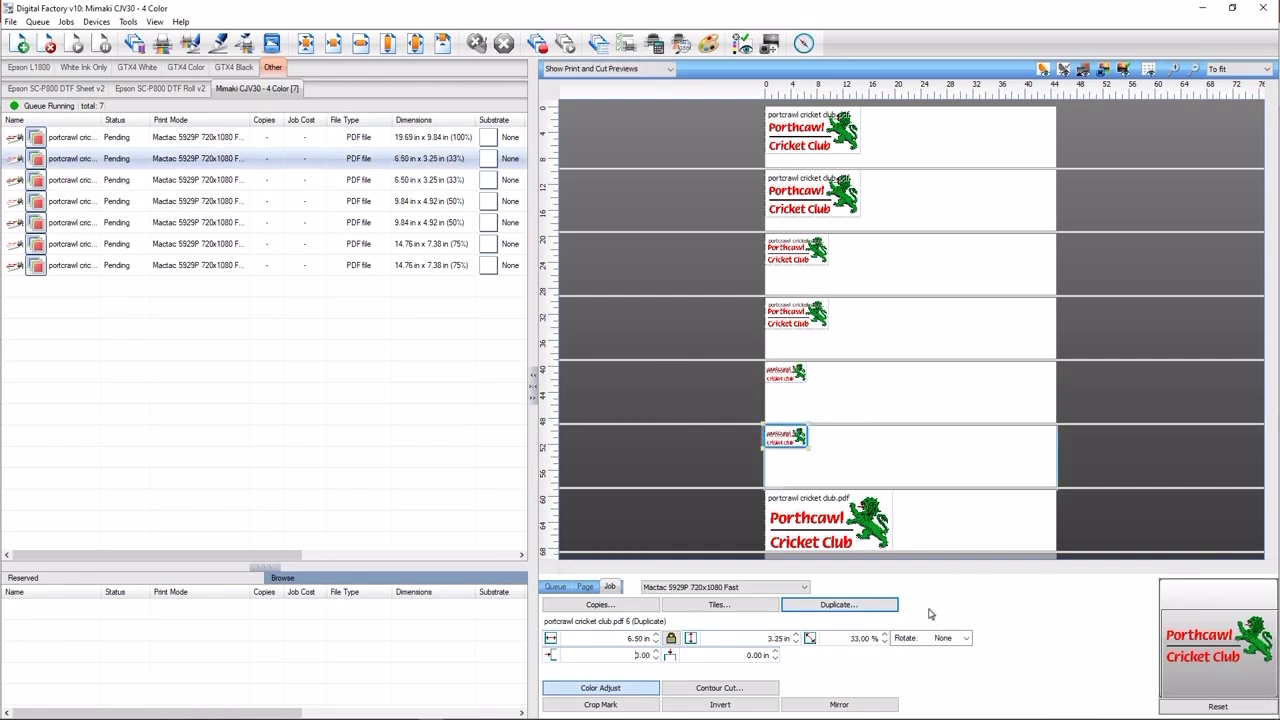
left_click(323, 330)
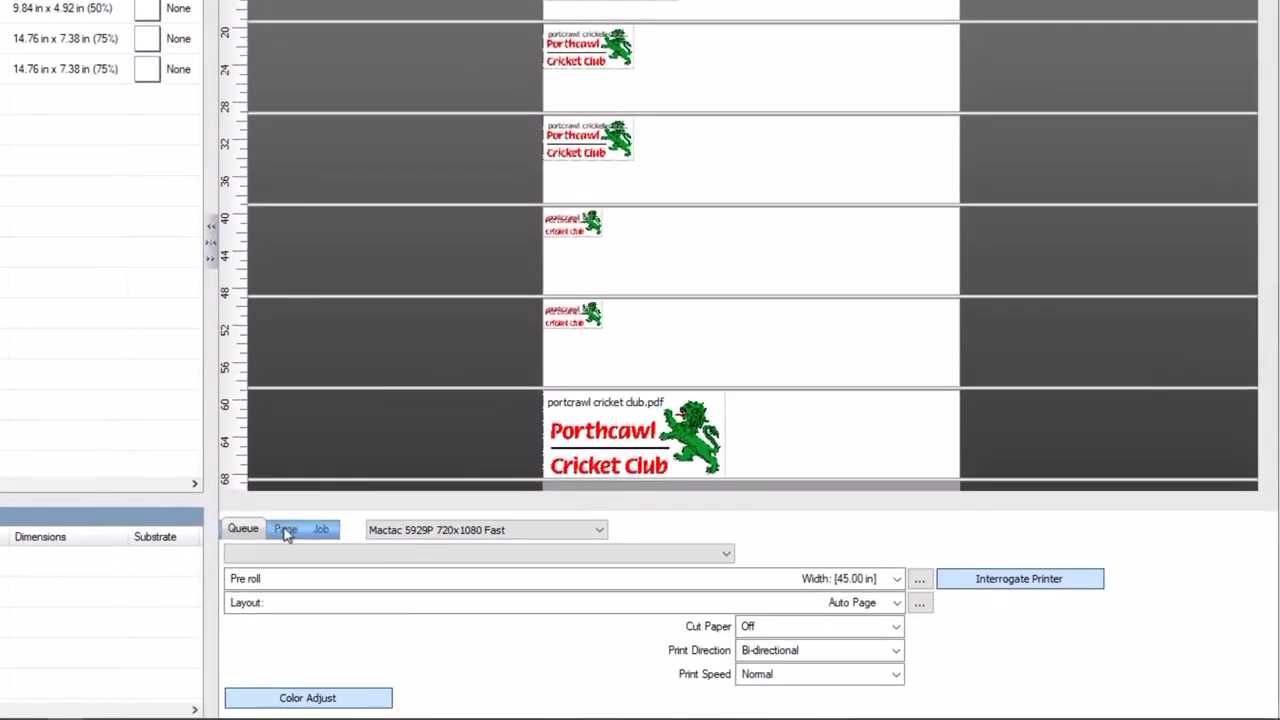
Step: Nest All cricket club jobs from the Page tab and confirm re-nesting
left_click(586, 589)
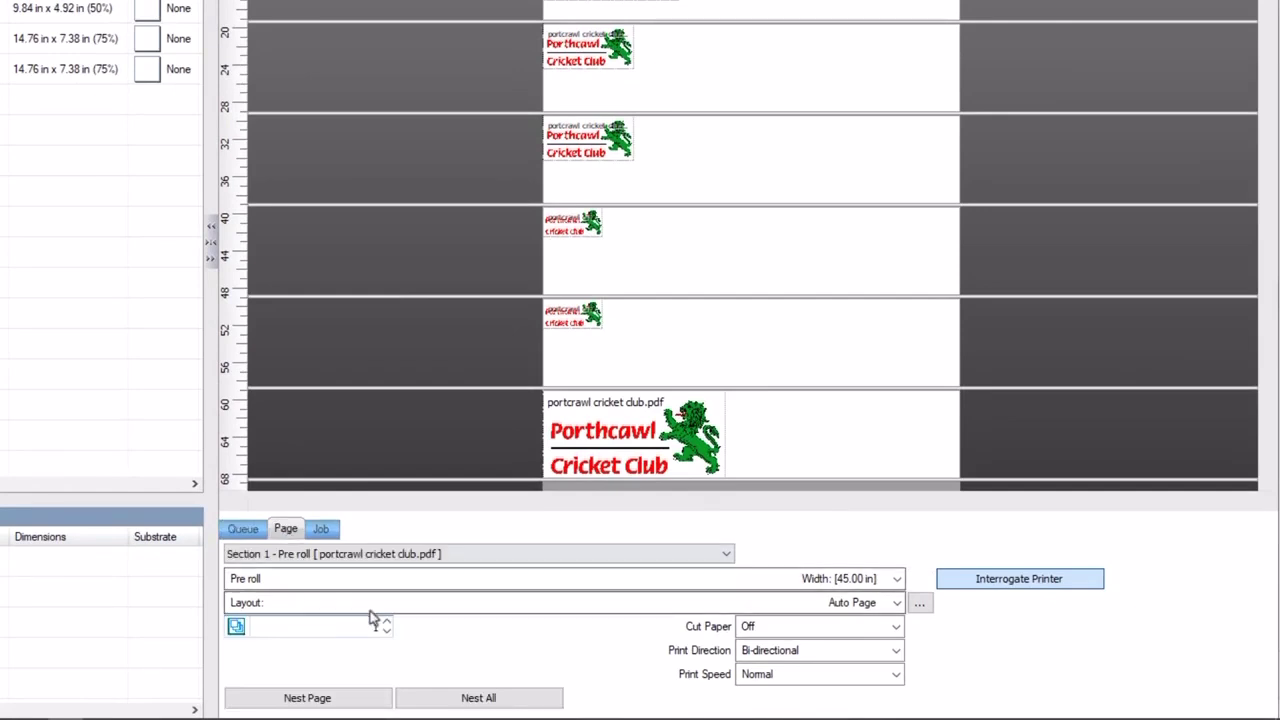
left_click(445, 700)
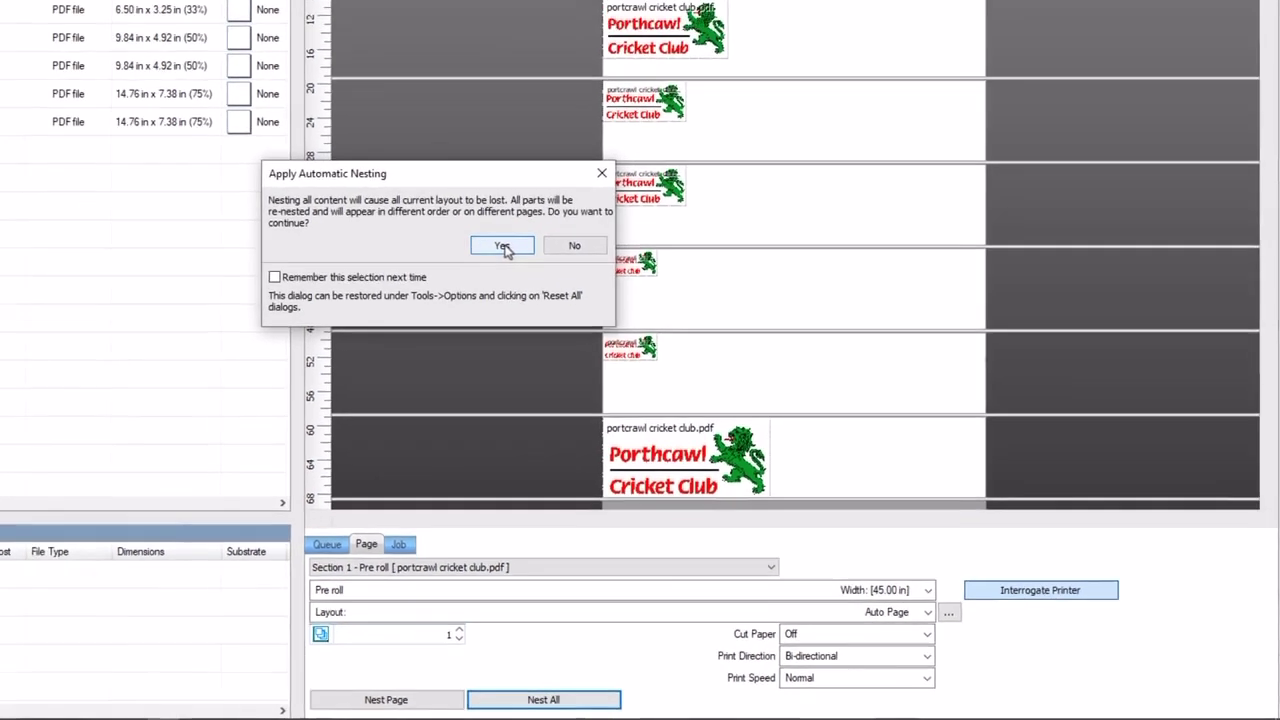
left_click(433, 203)
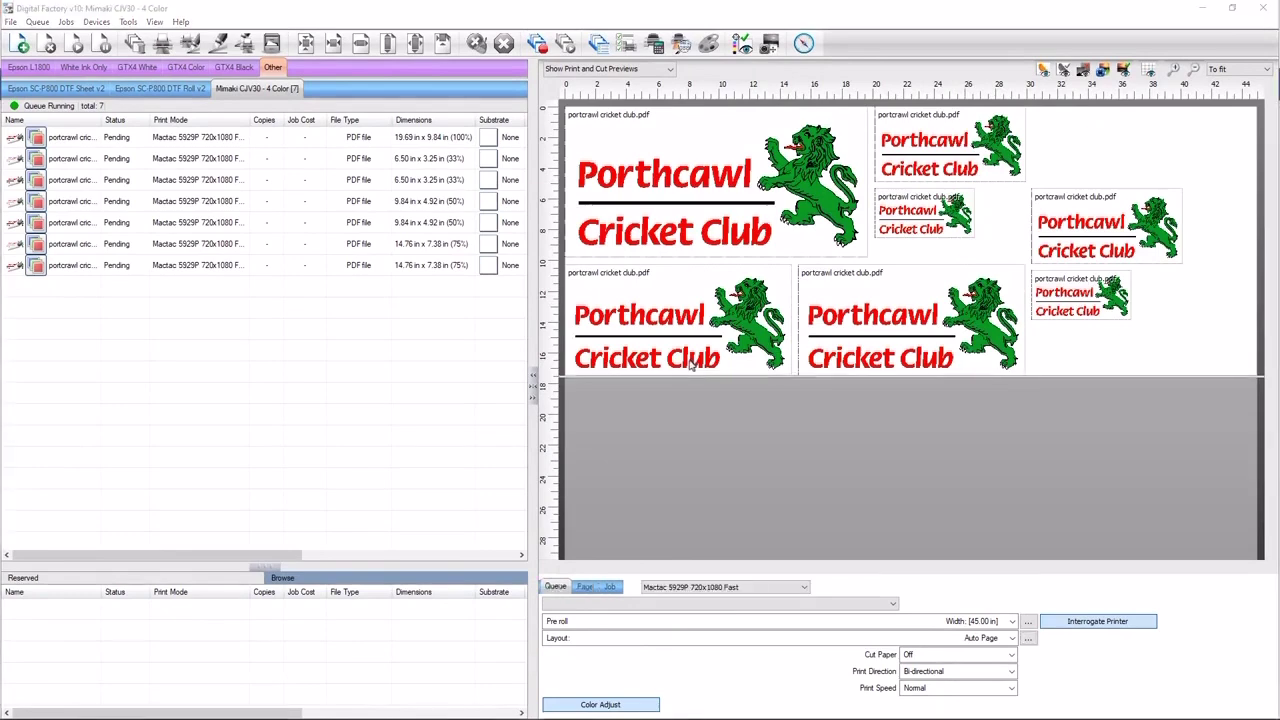
Step: Open Color Adjust on the lower-left logo and cancel without changes
left_click(690, 366)
left_click(600, 688)
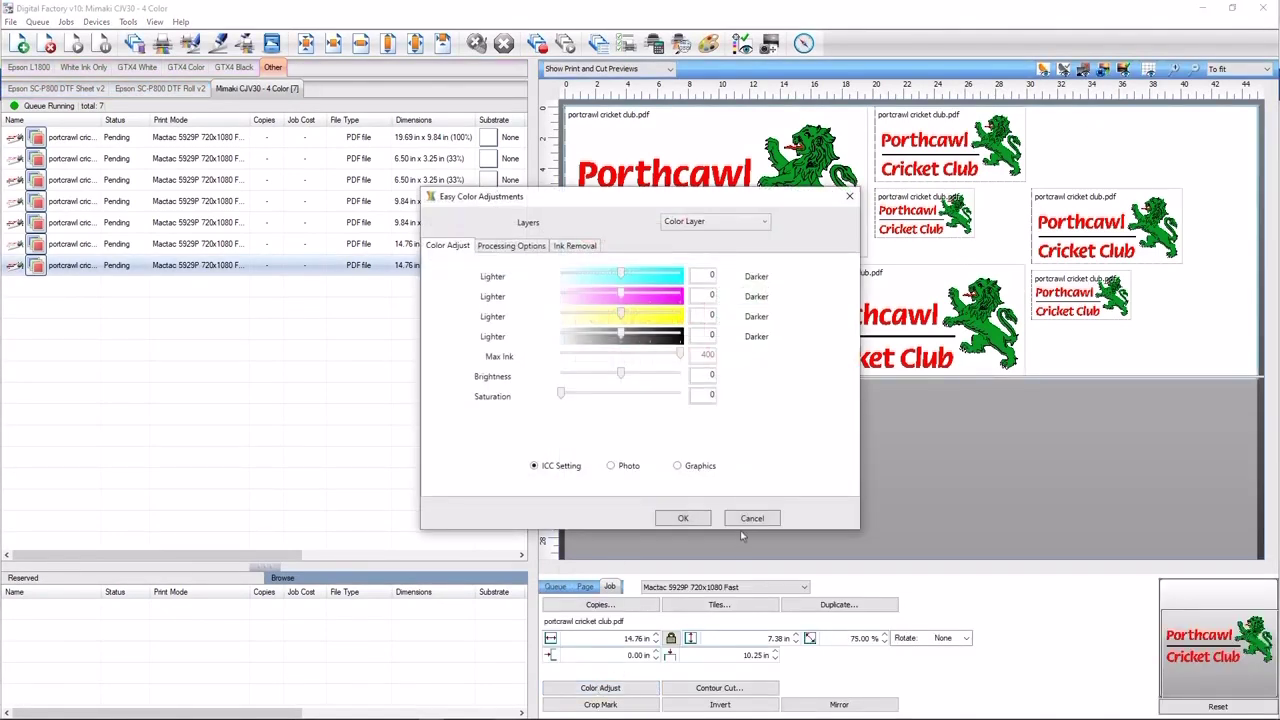
left_click(751, 518)
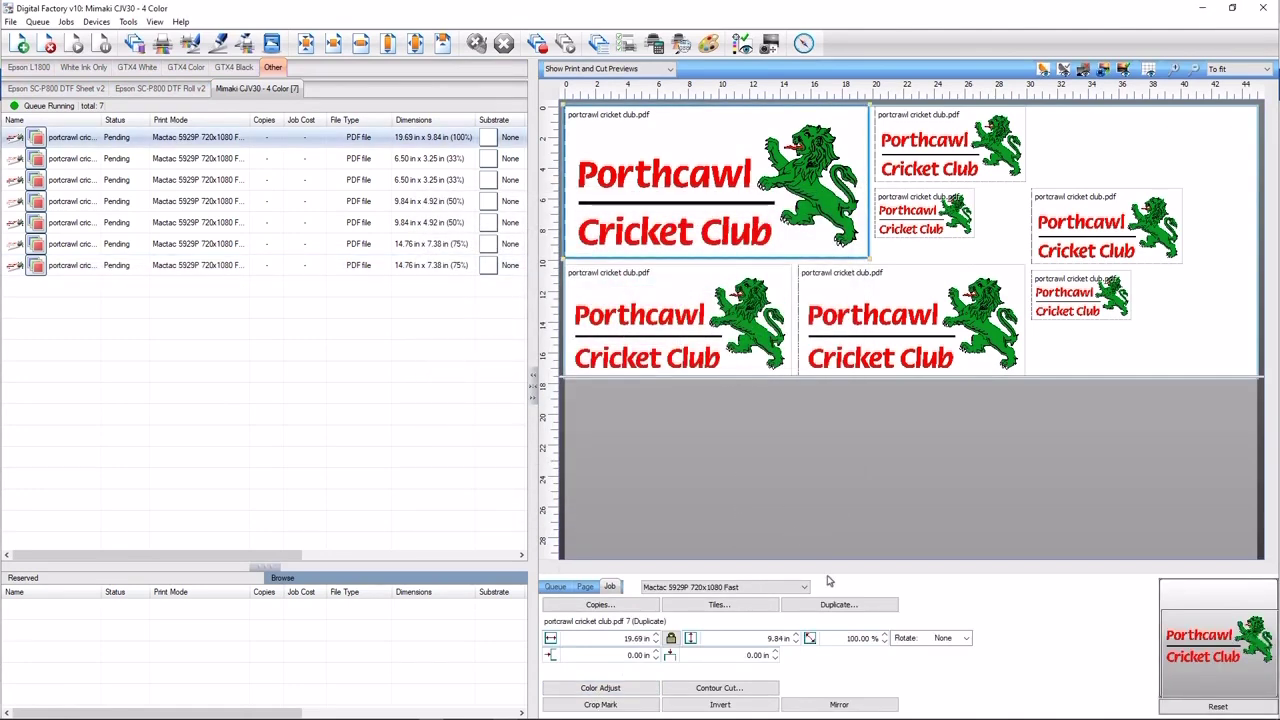
double_click(860, 638)
Step: Scale the largest logo to 80% and rotate the lower-middle logo 90°
type("80")
key("Tab")
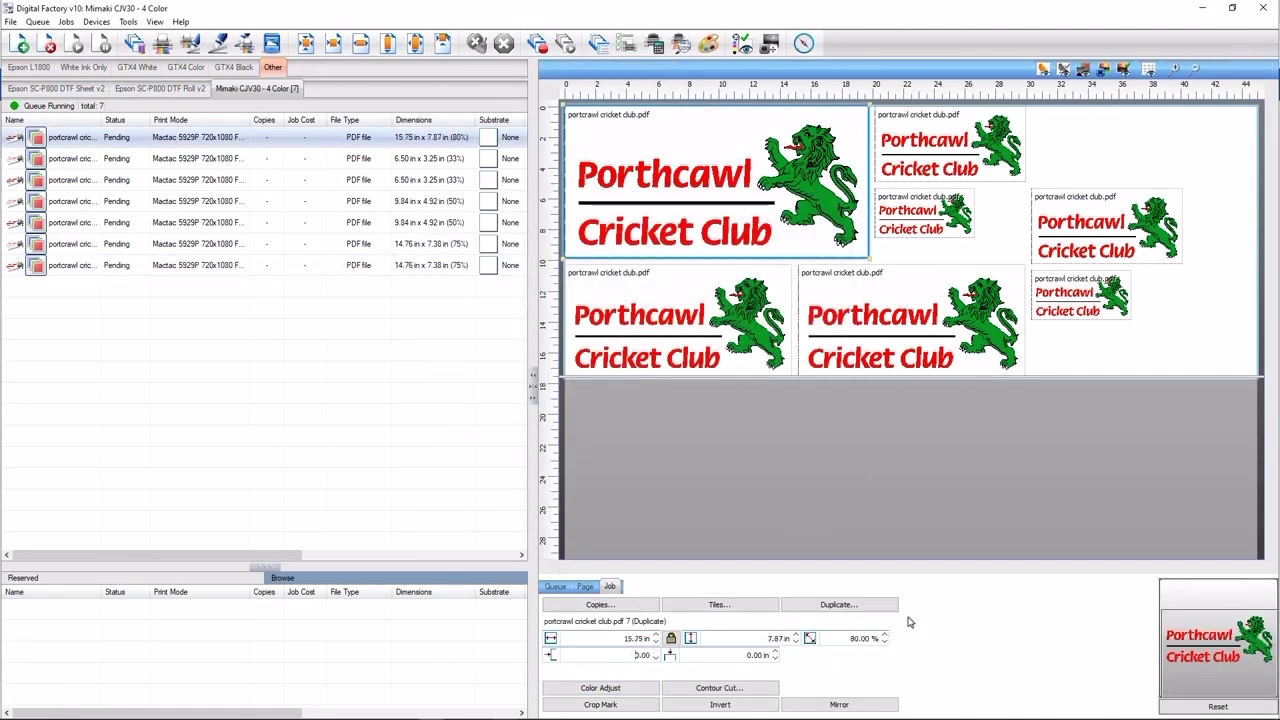
left_click(893, 337)
left_click(921, 638)
left_click(924, 664)
Step: Mirror the small middle-column logo, then open tiling for the upper-right logo
left_click(918, 222)
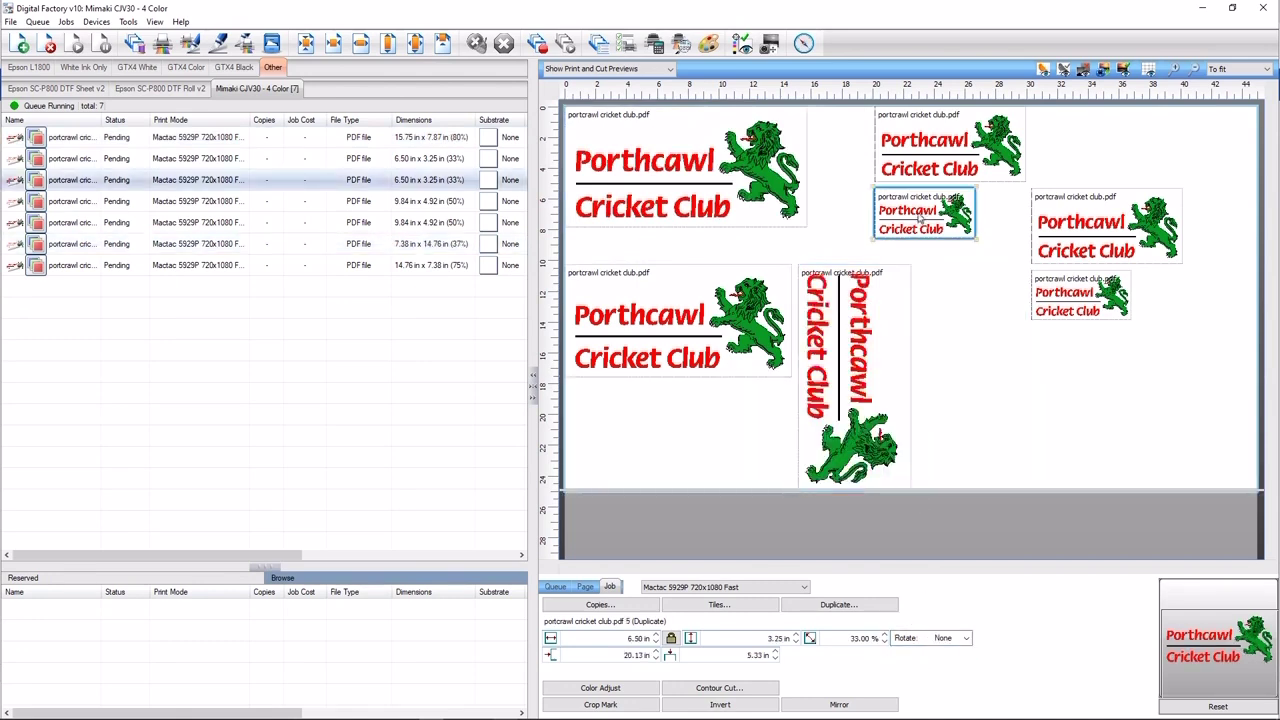
left_click(838, 704)
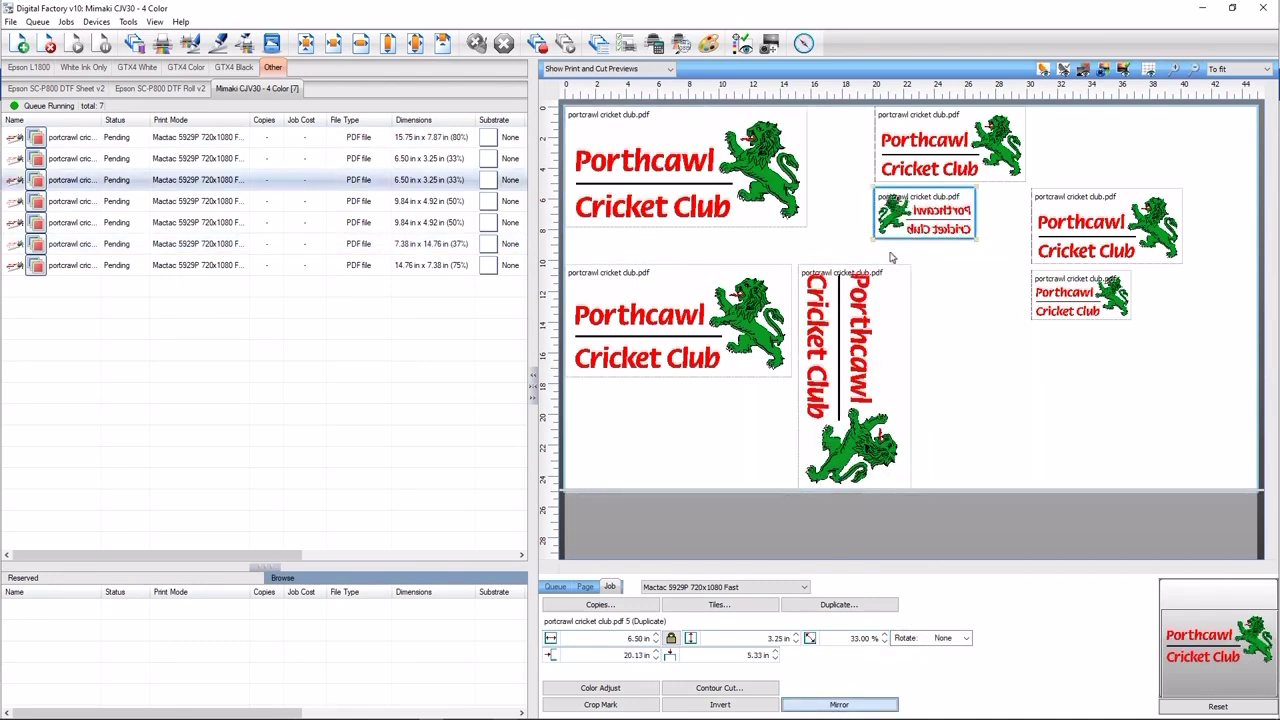
left_click(917, 168)
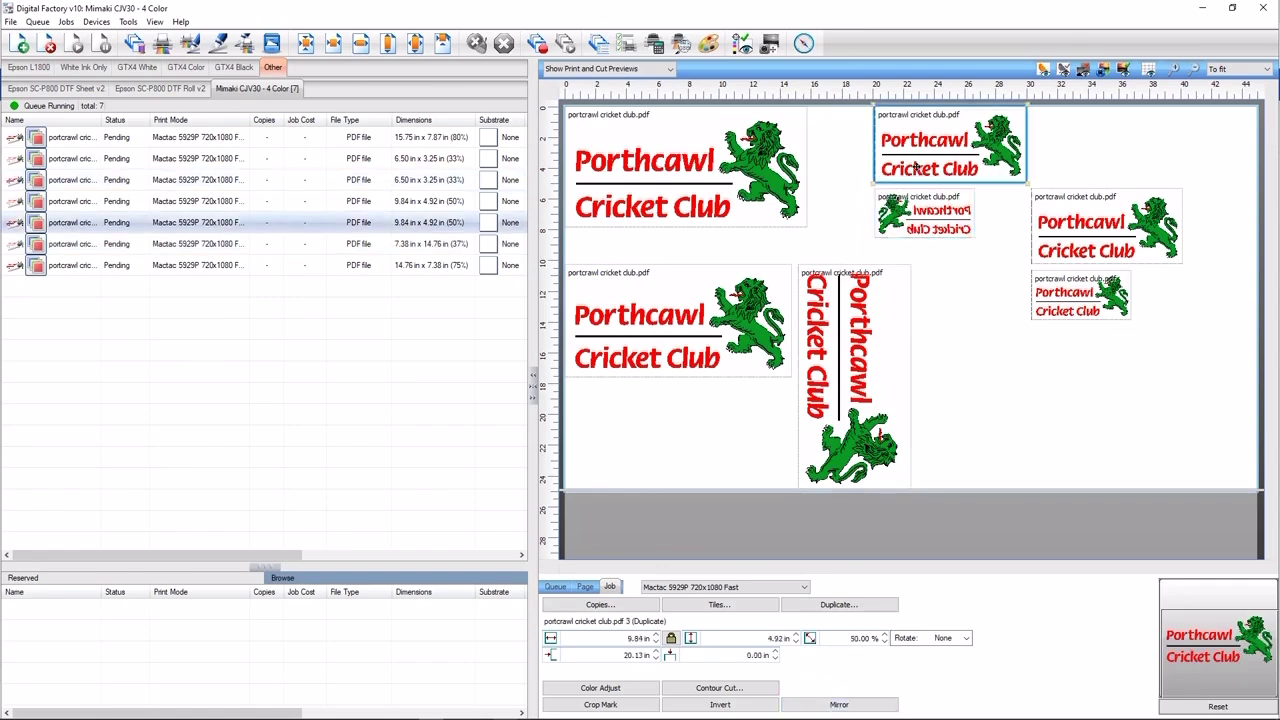
left_click(720, 605)
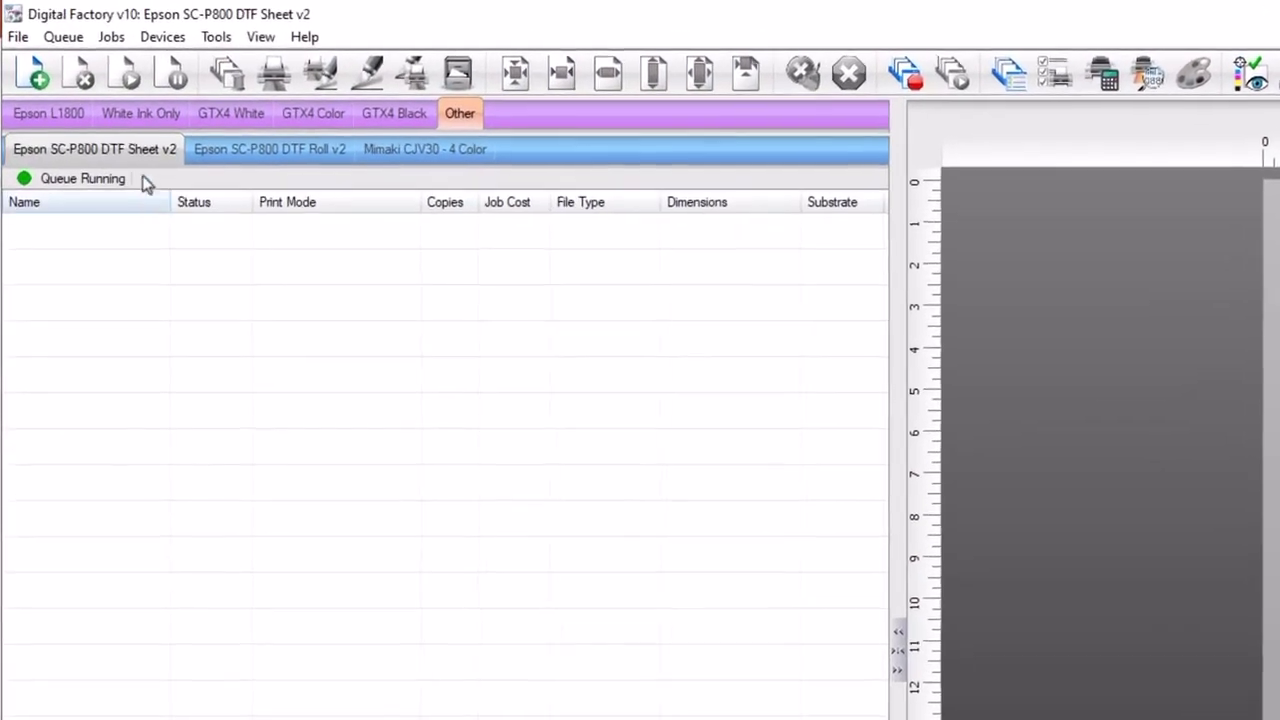
Step: In Queue Properties Media Setup, choose Template media named 2x3 cards and apply
left_click(68, 40)
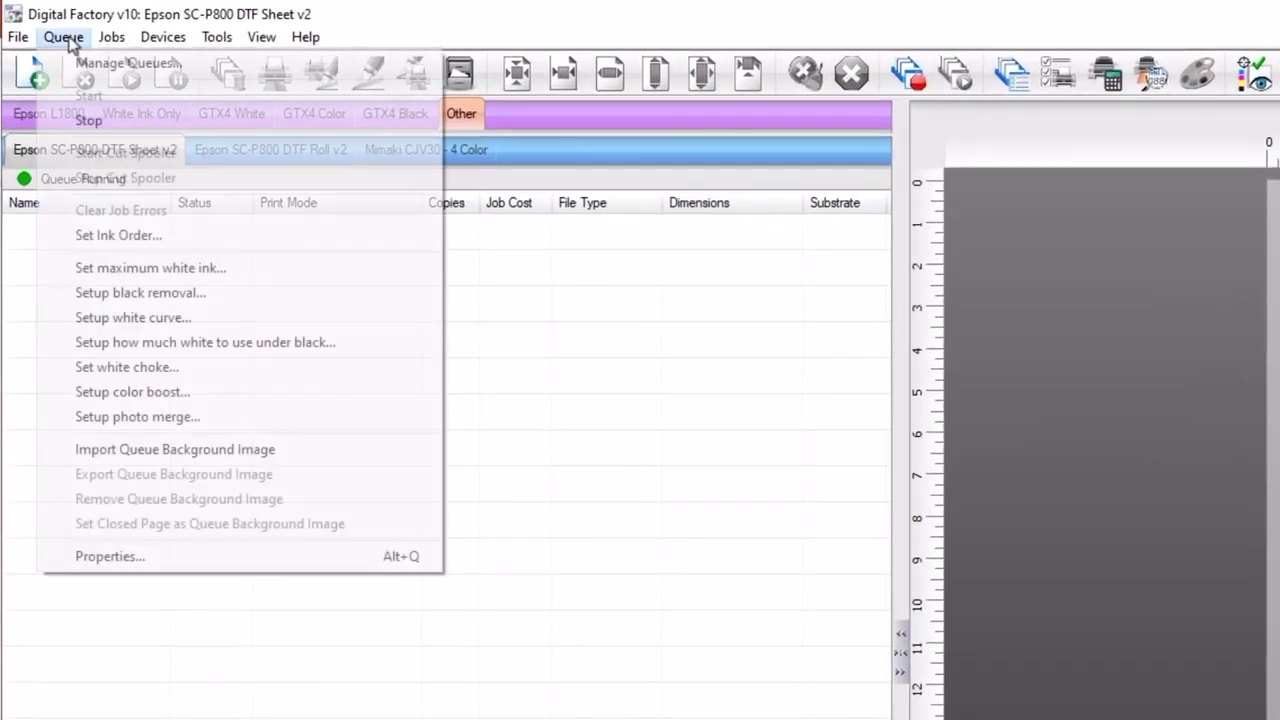
left_click(125, 557)
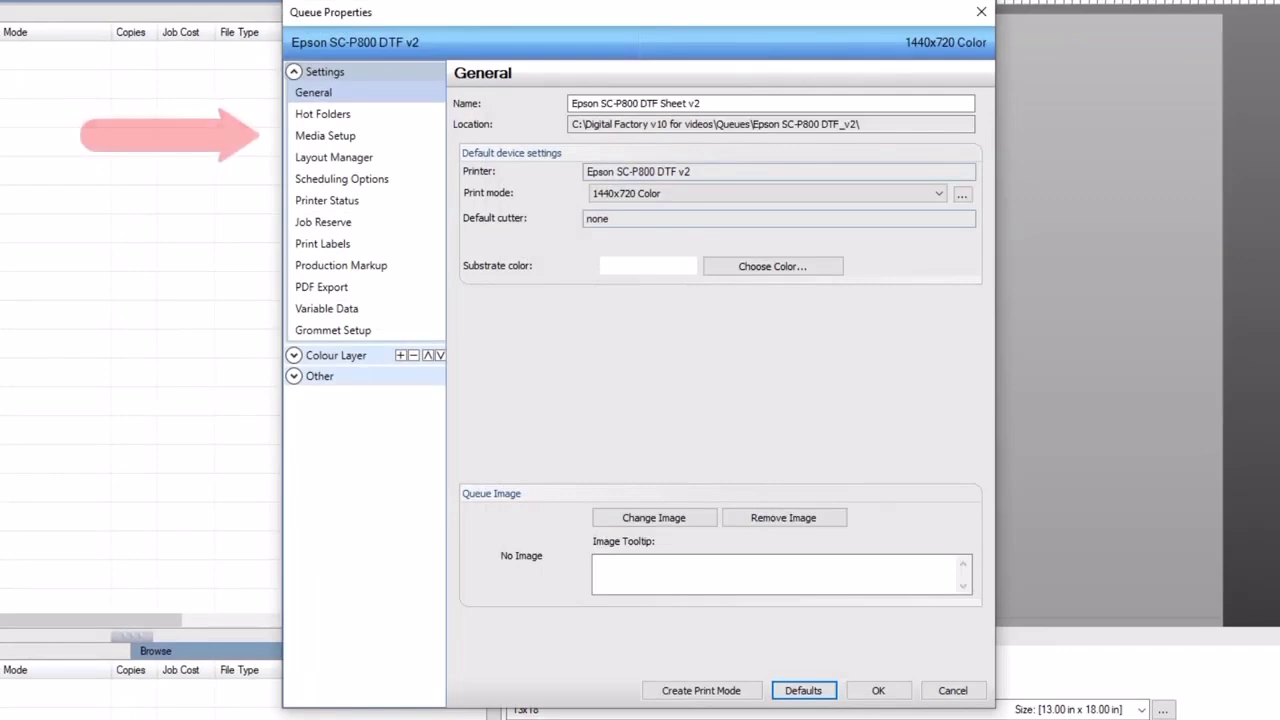
left_click(333, 140)
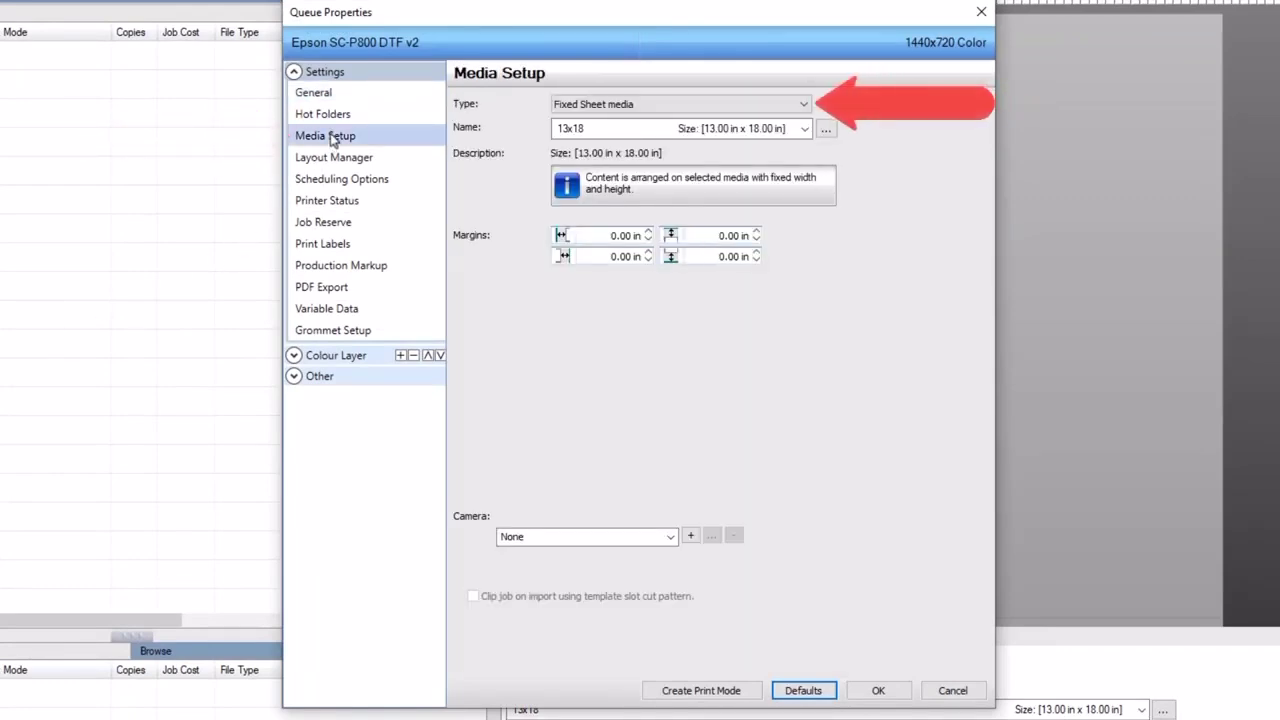
left_click(610, 105)
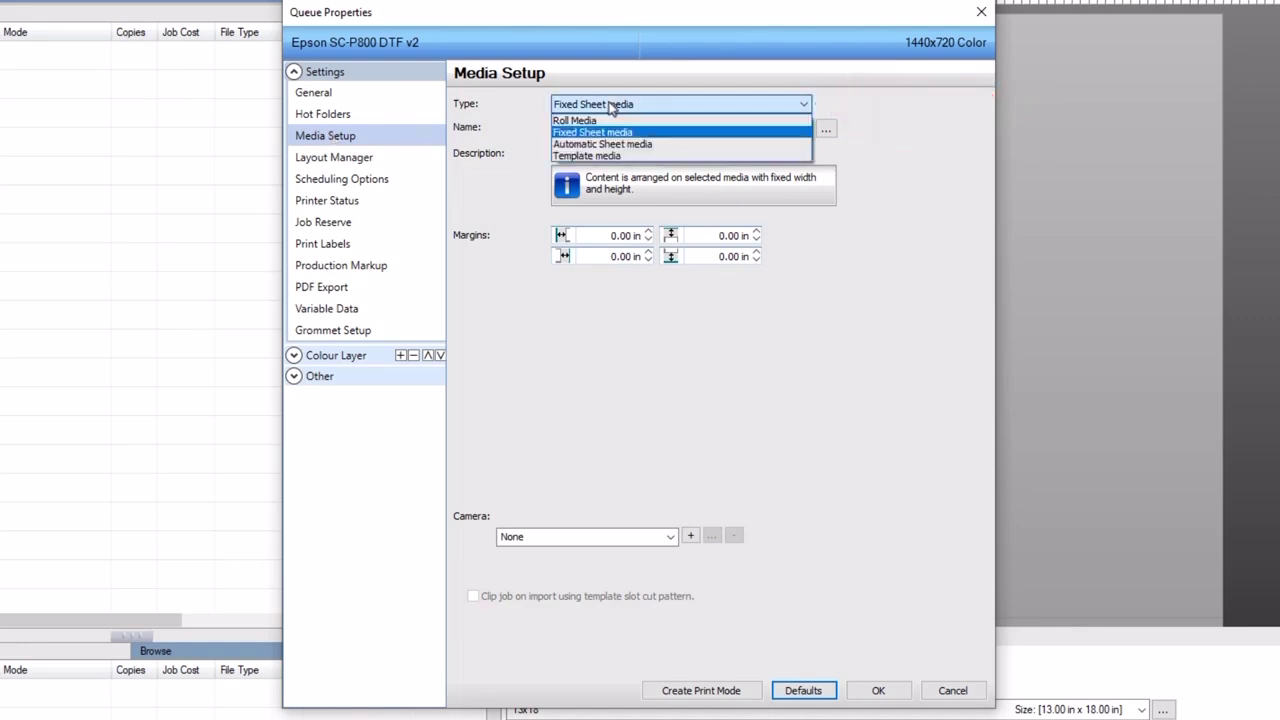
left_click(609, 157)
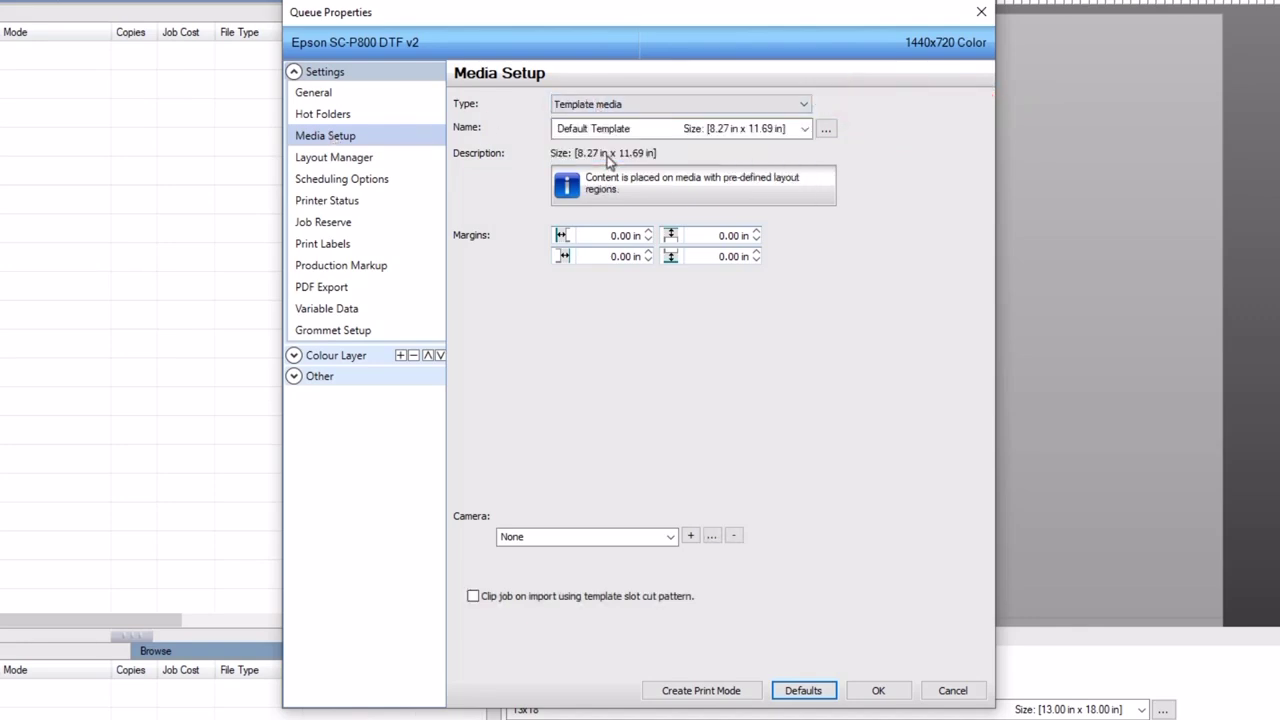
left_click(825, 128)
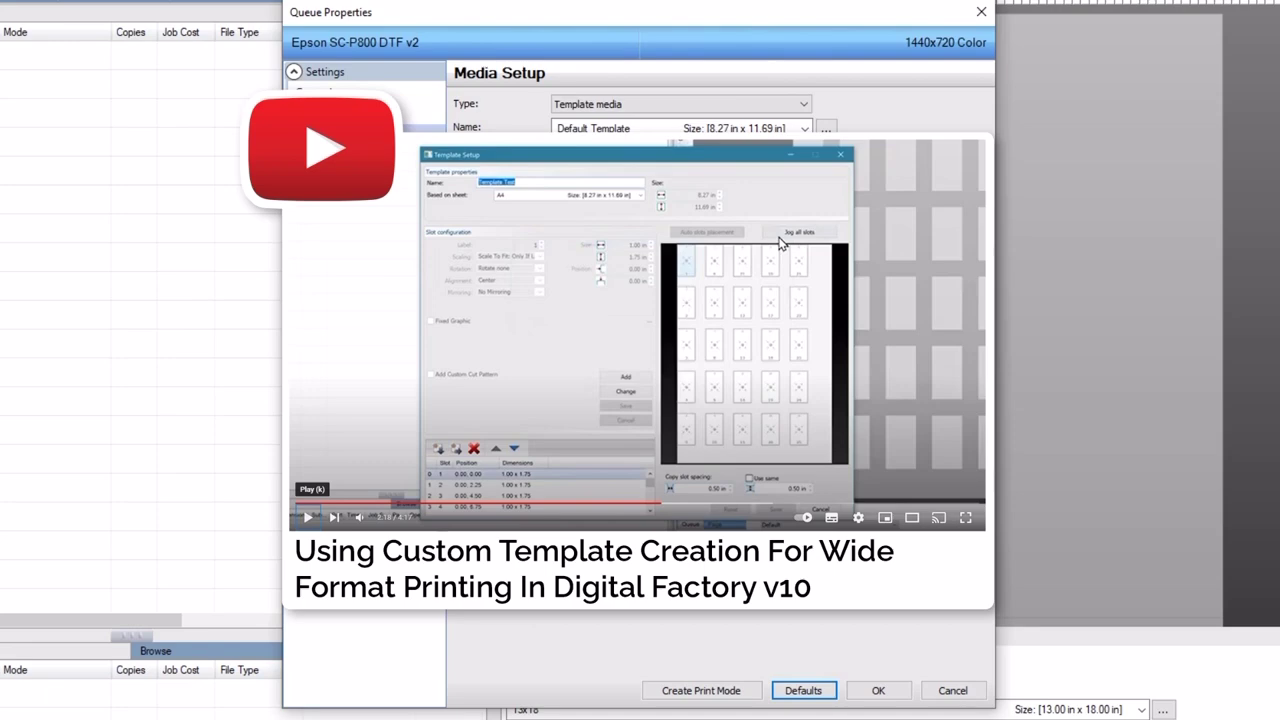
left_click(804, 128)
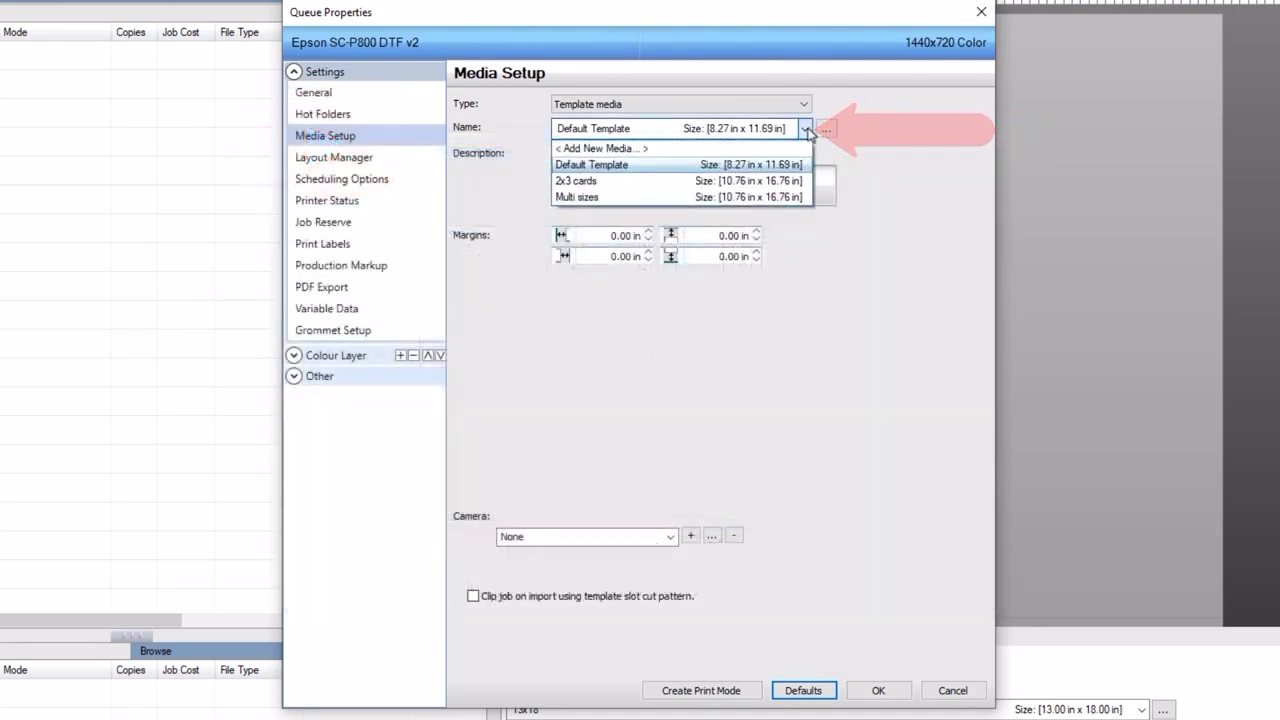
left_click(767, 181)
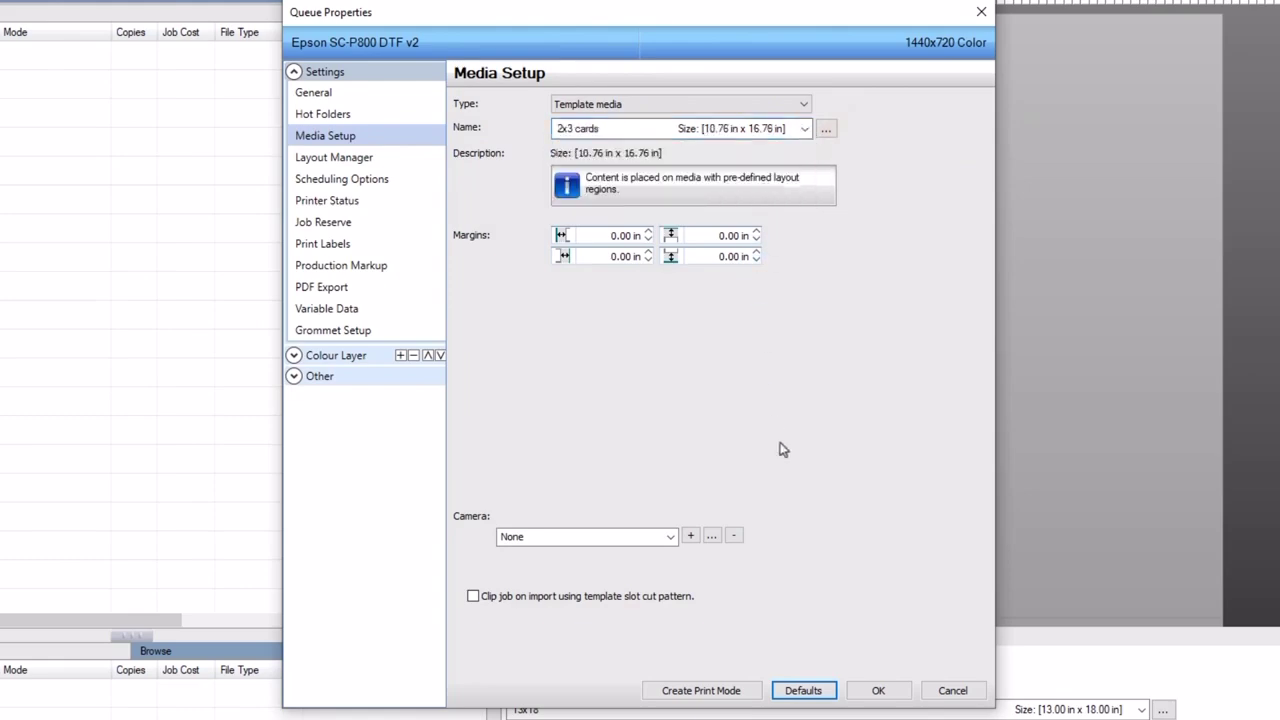
left_click(870, 687)
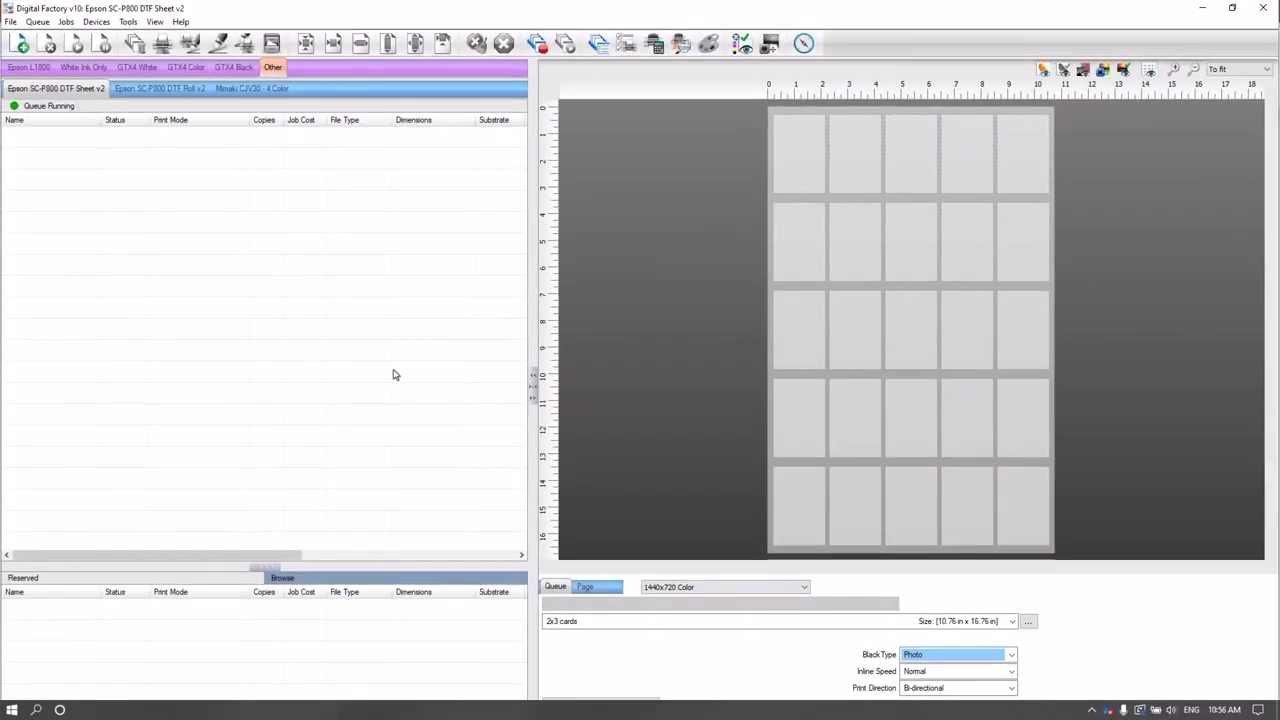
right_click(244, 257)
left_click(274, 278)
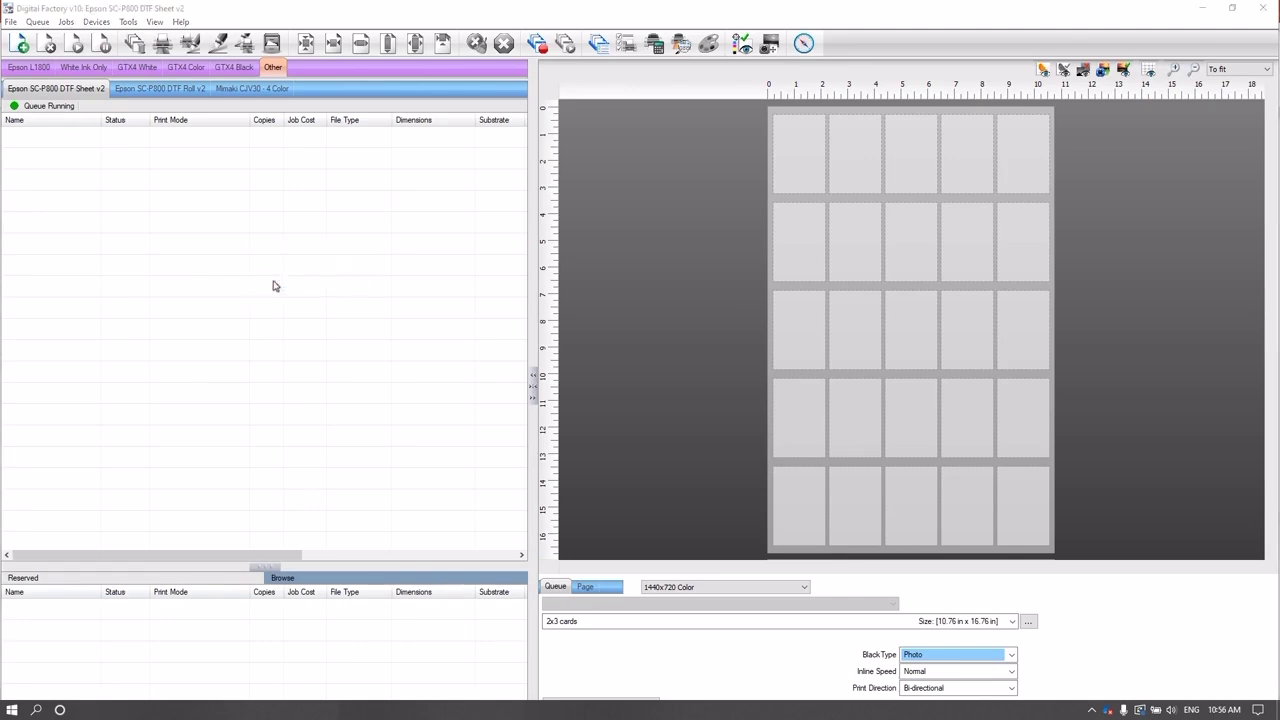
left_click(156, 140)
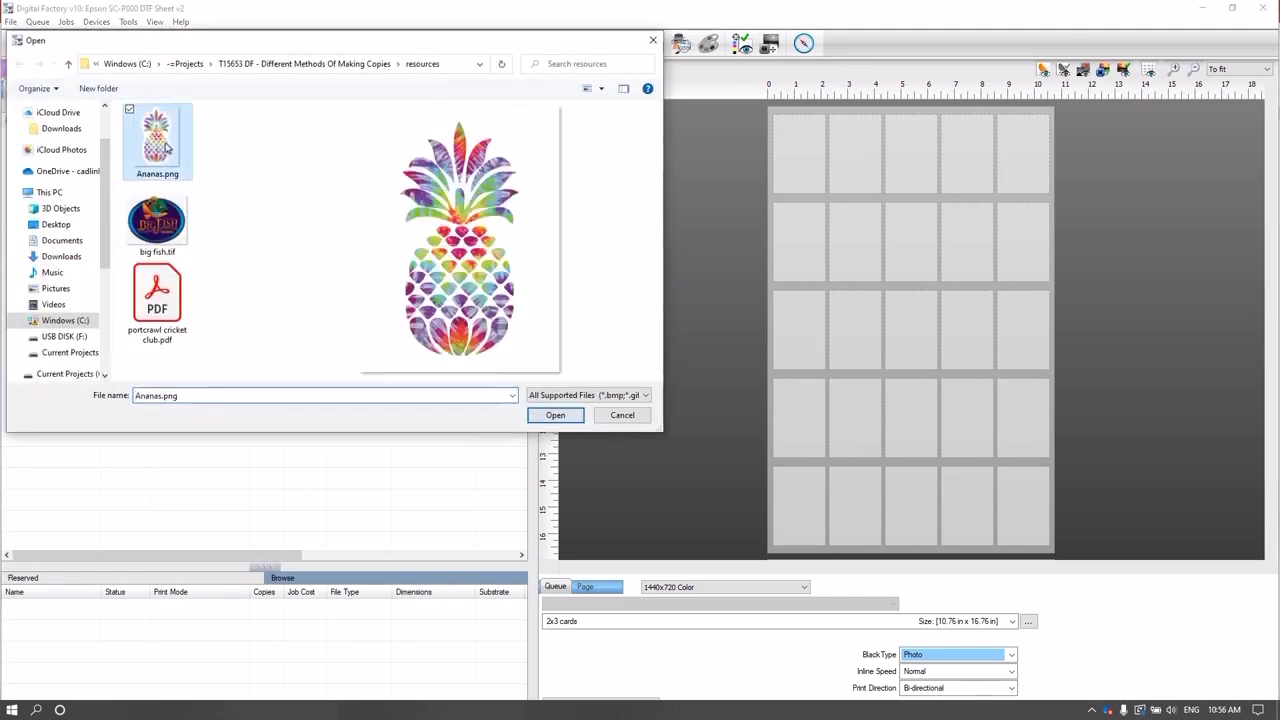
double_click(163, 143)
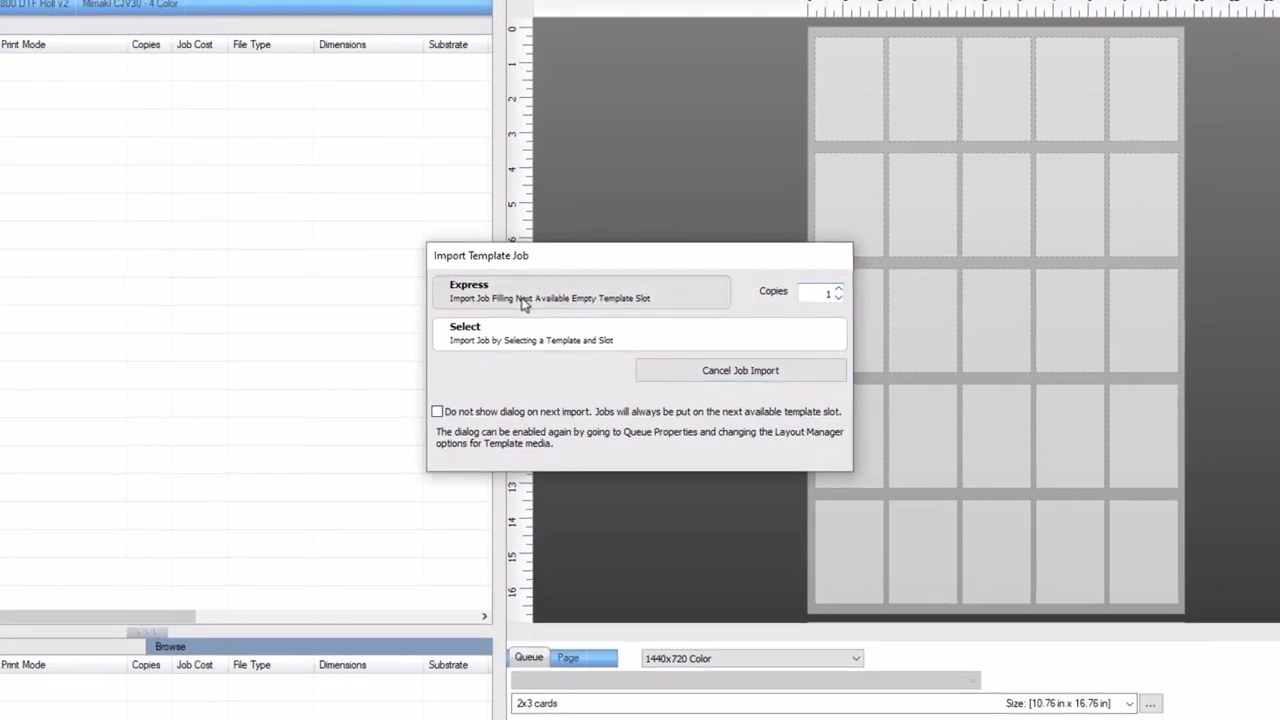
left_click(472, 286)
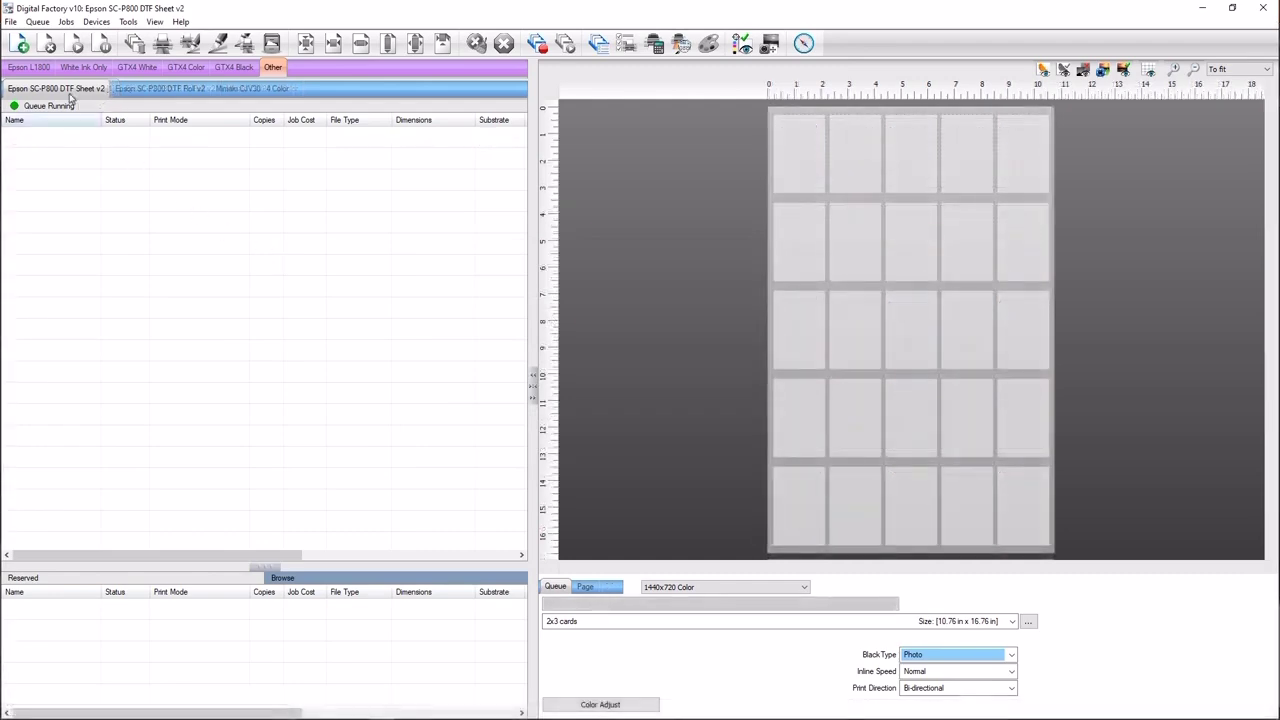
left_click(37, 21)
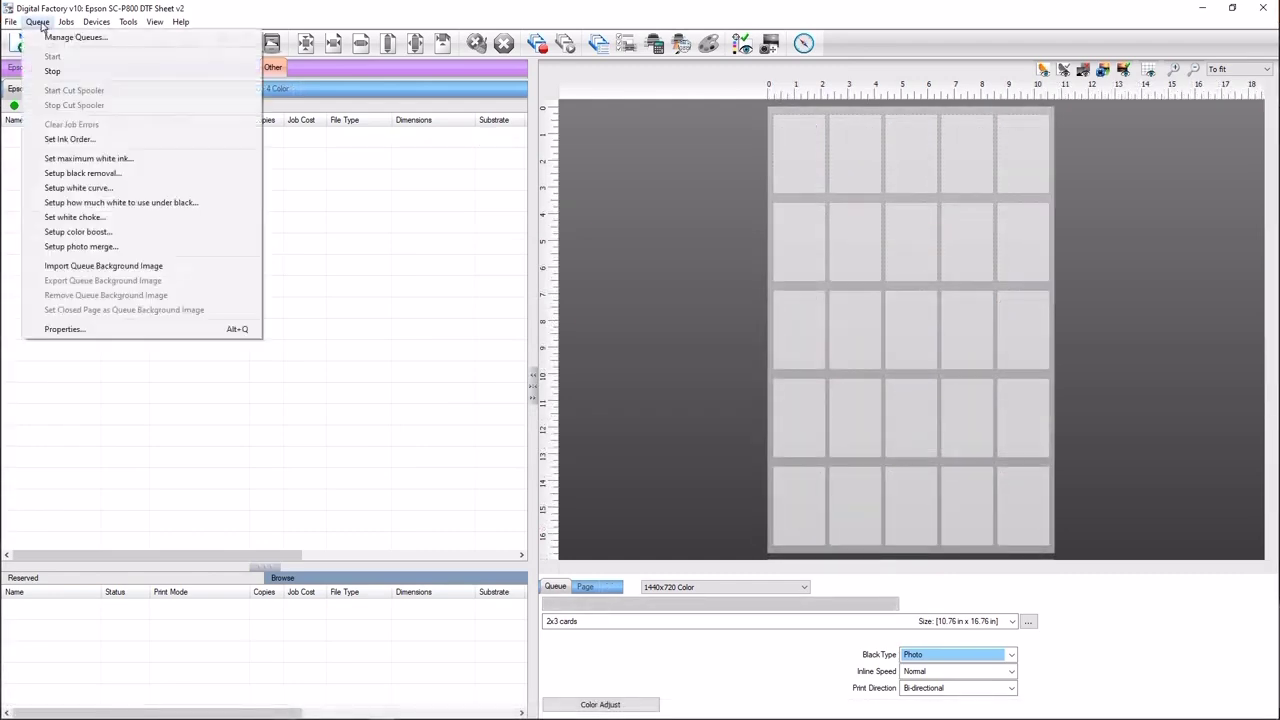
Step: Change the DTF sheet queue's template media to Multi sizes
left_click(80, 329)
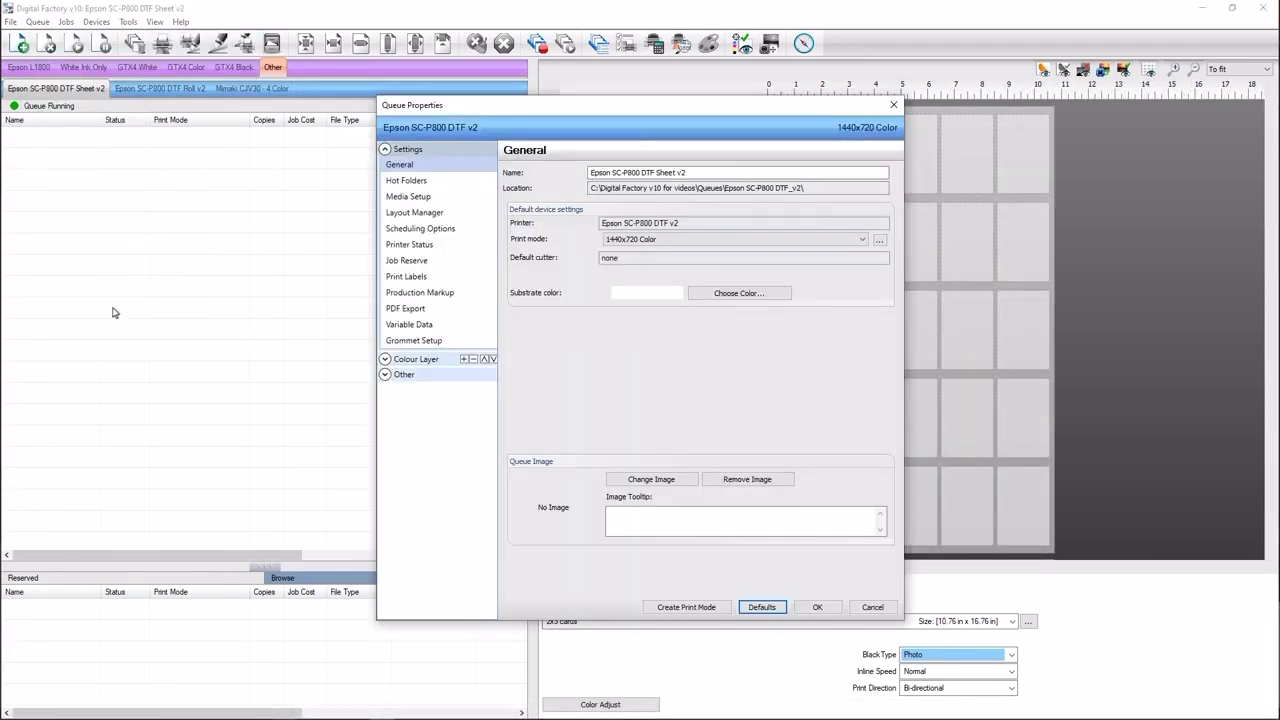
left_click(401, 198)
left_click(600, 196)
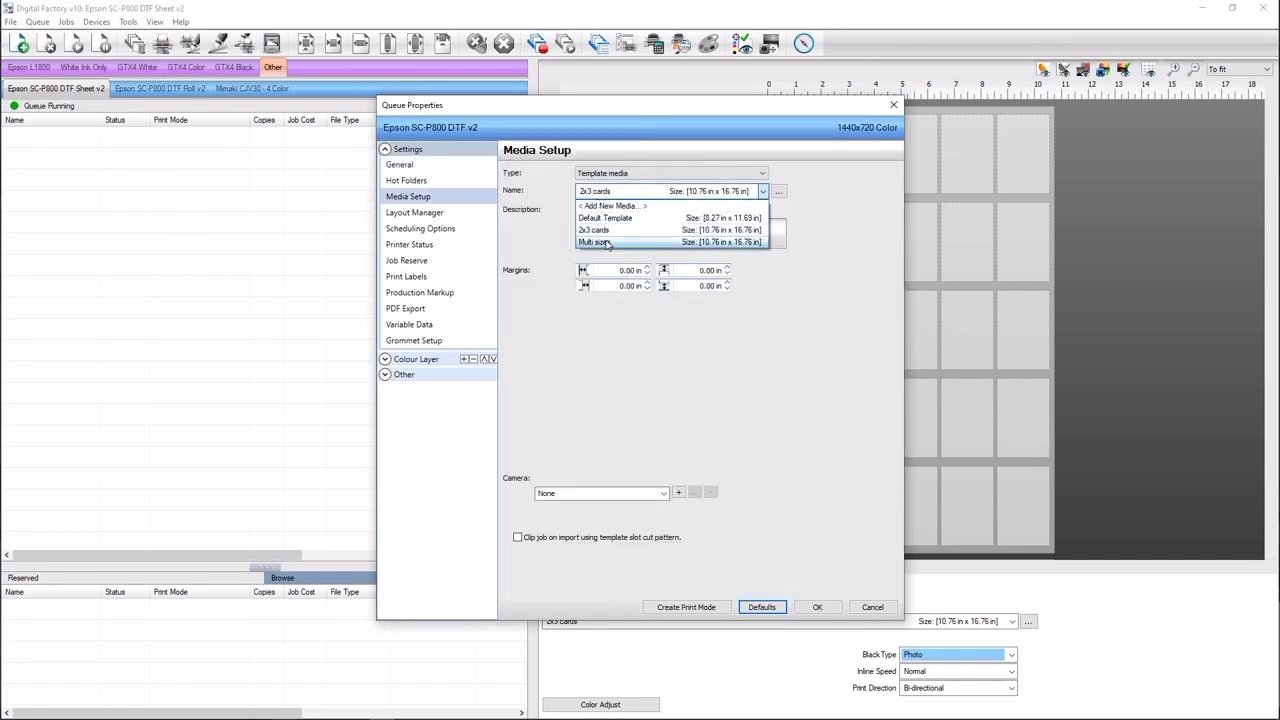
left_click(605, 242)
left_click(817, 607)
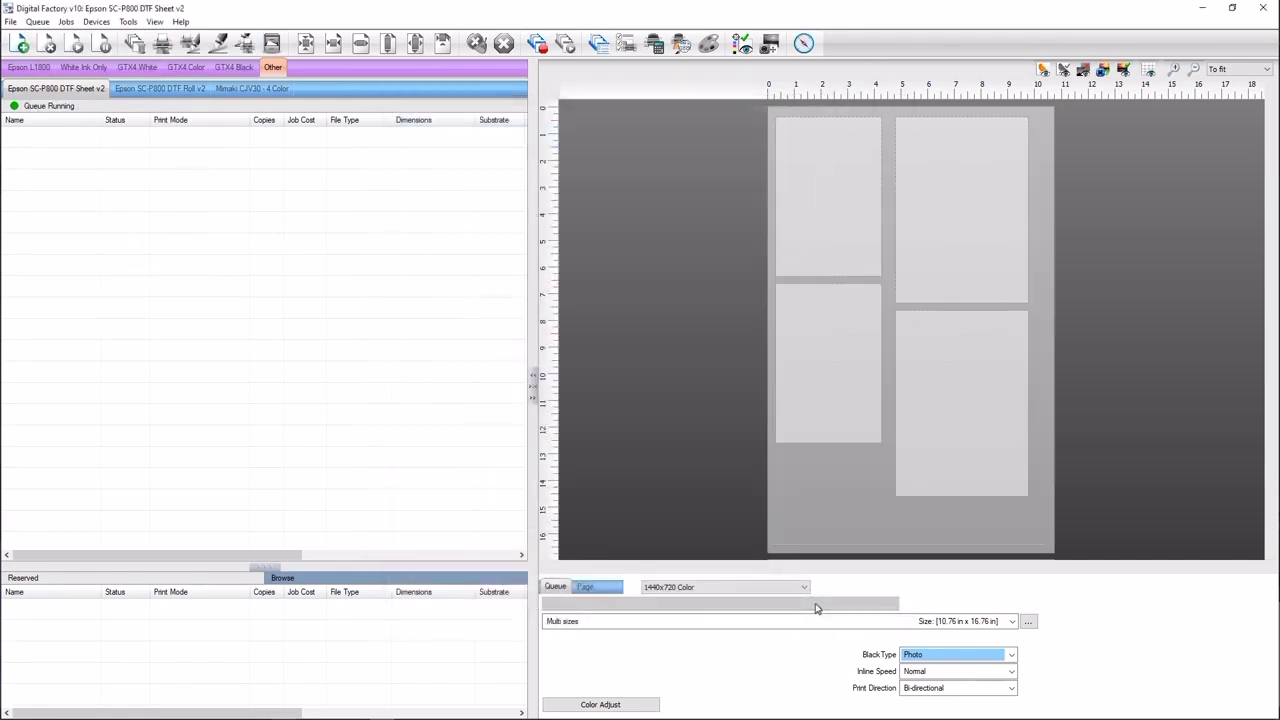
Step: Import Ananas.png and fill all template slots with it via Express
right_click(407, 311)
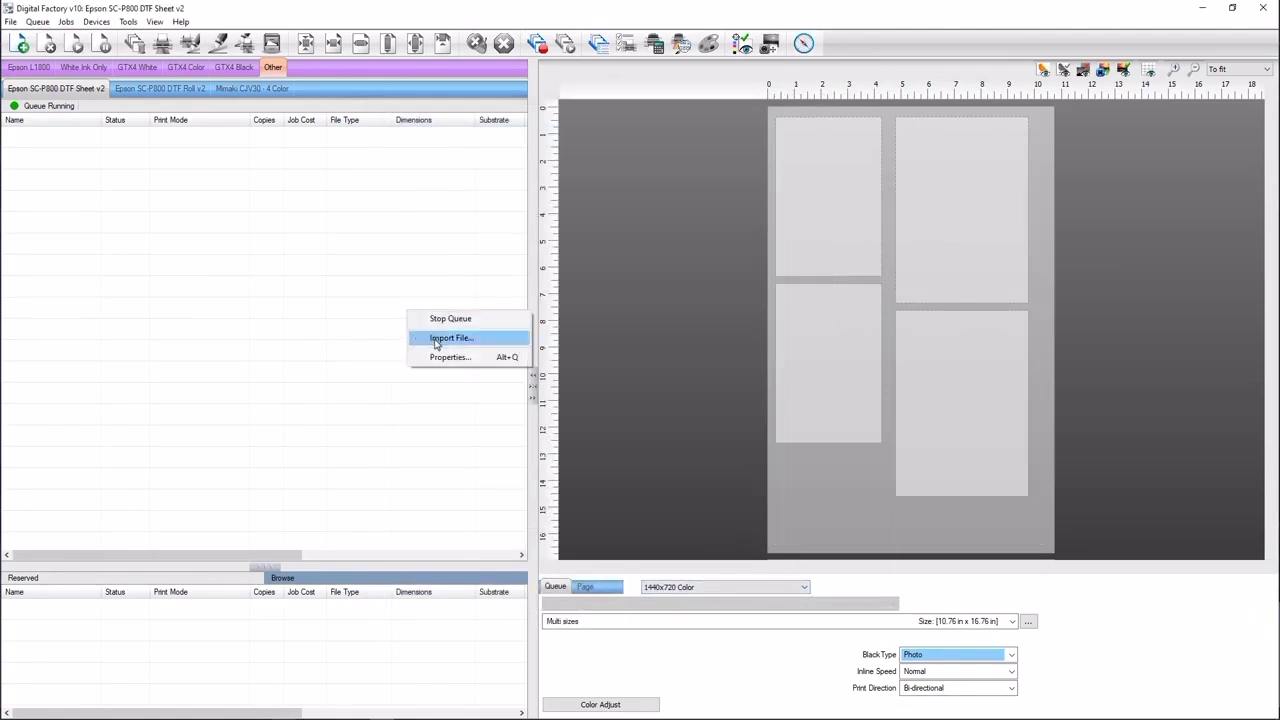
left_click(436, 342)
double_click(172, 143)
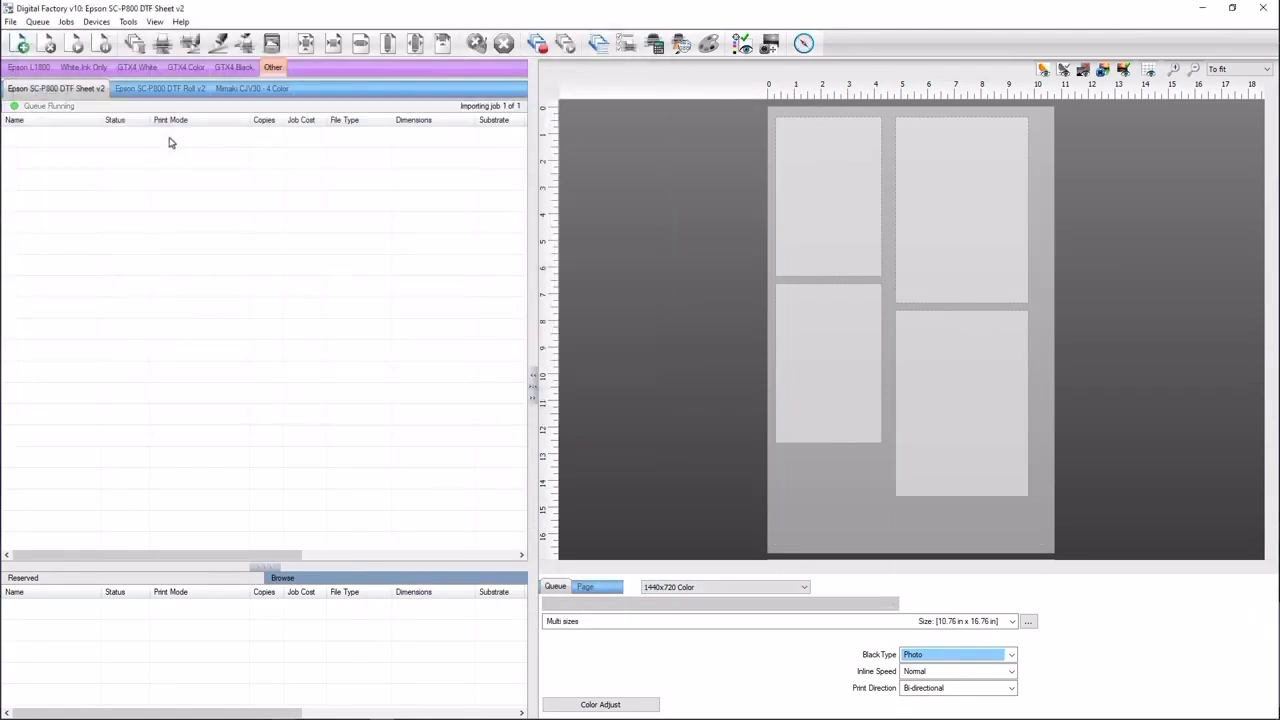
left_click(505, 308)
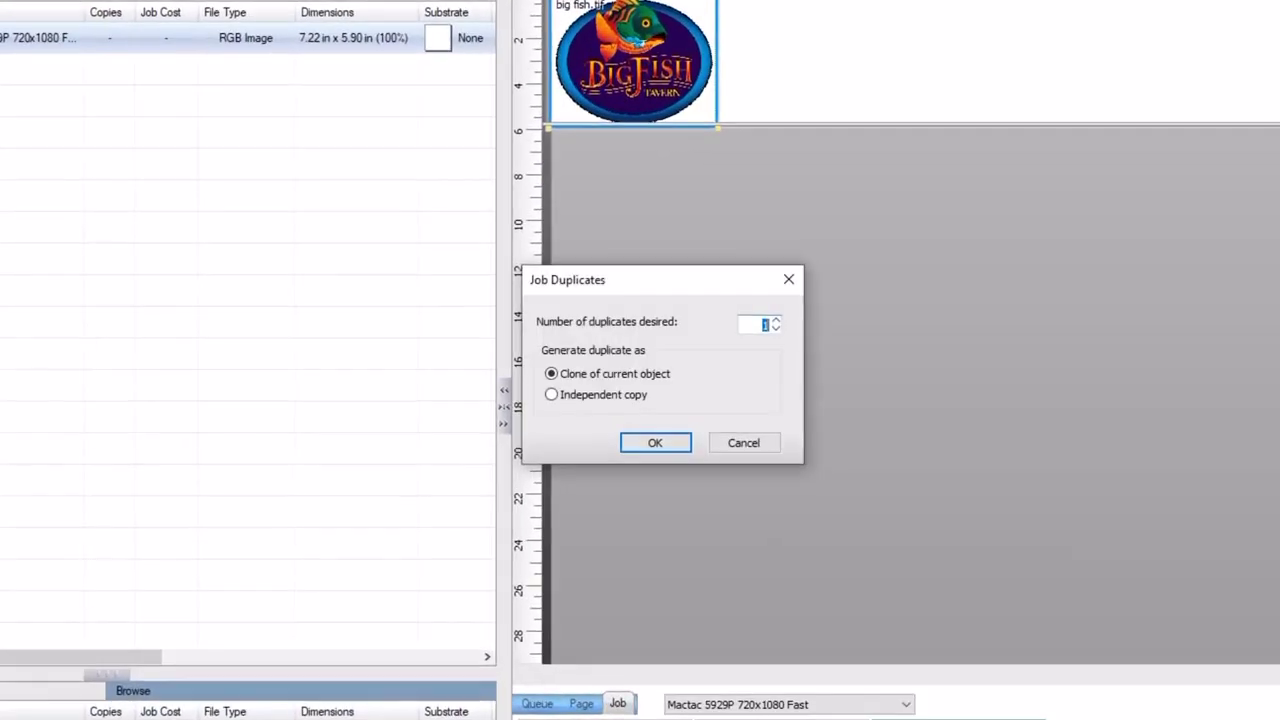
Step: Make ten cloned Big Fish duplicates, then ten independent copies from the bottom-left one
type("10")
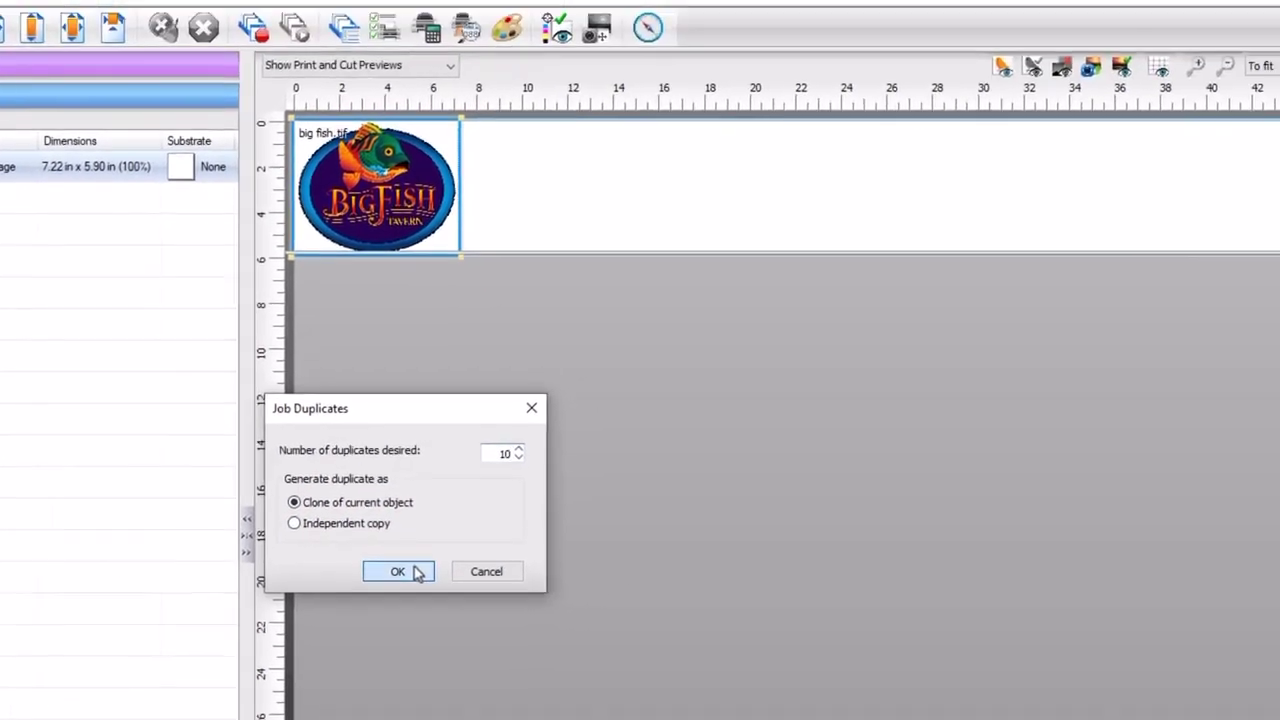
left_click(417, 572)
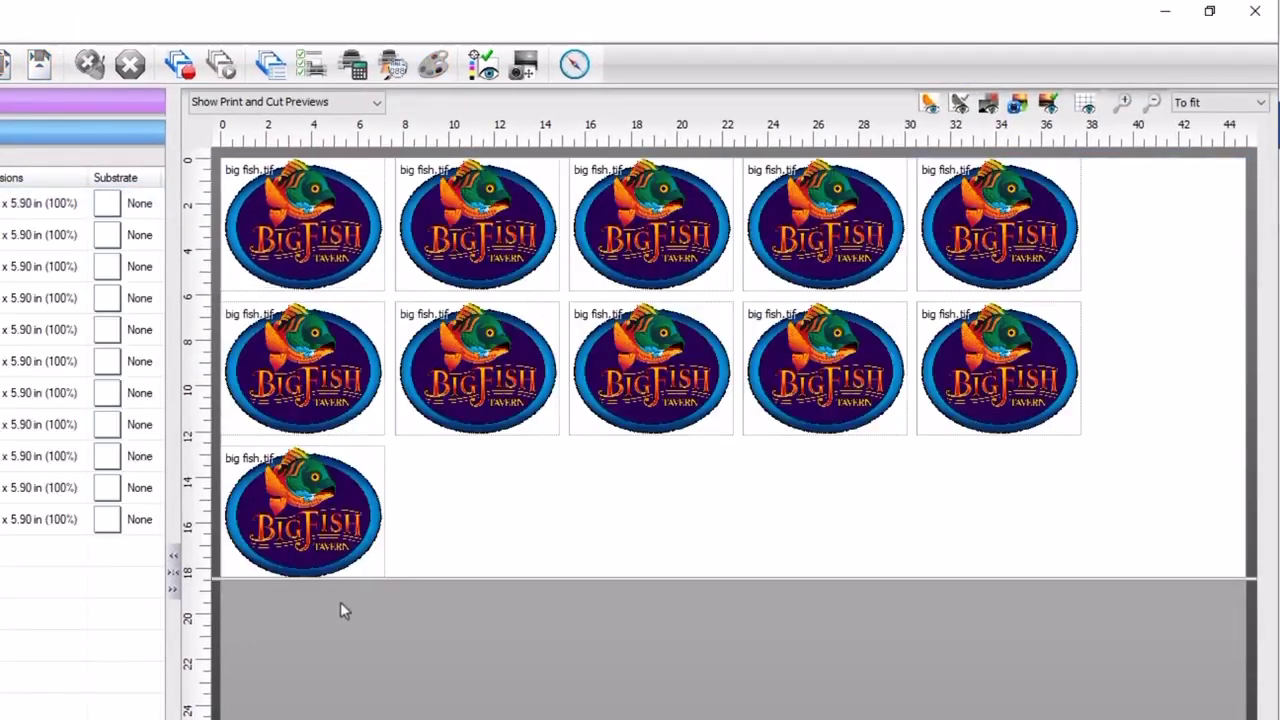
left_click(338, 527)
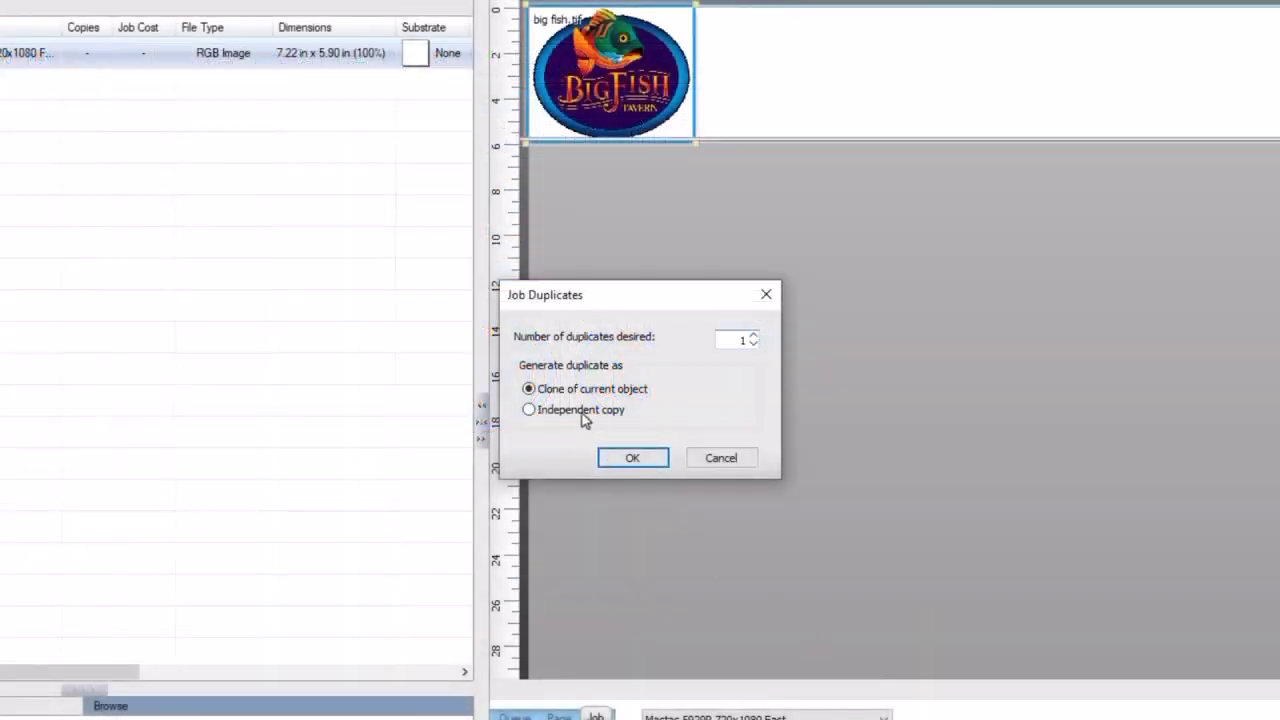
left_click(584, 414)
left_click(745, 340)
type("0")
left_click(632, 457)
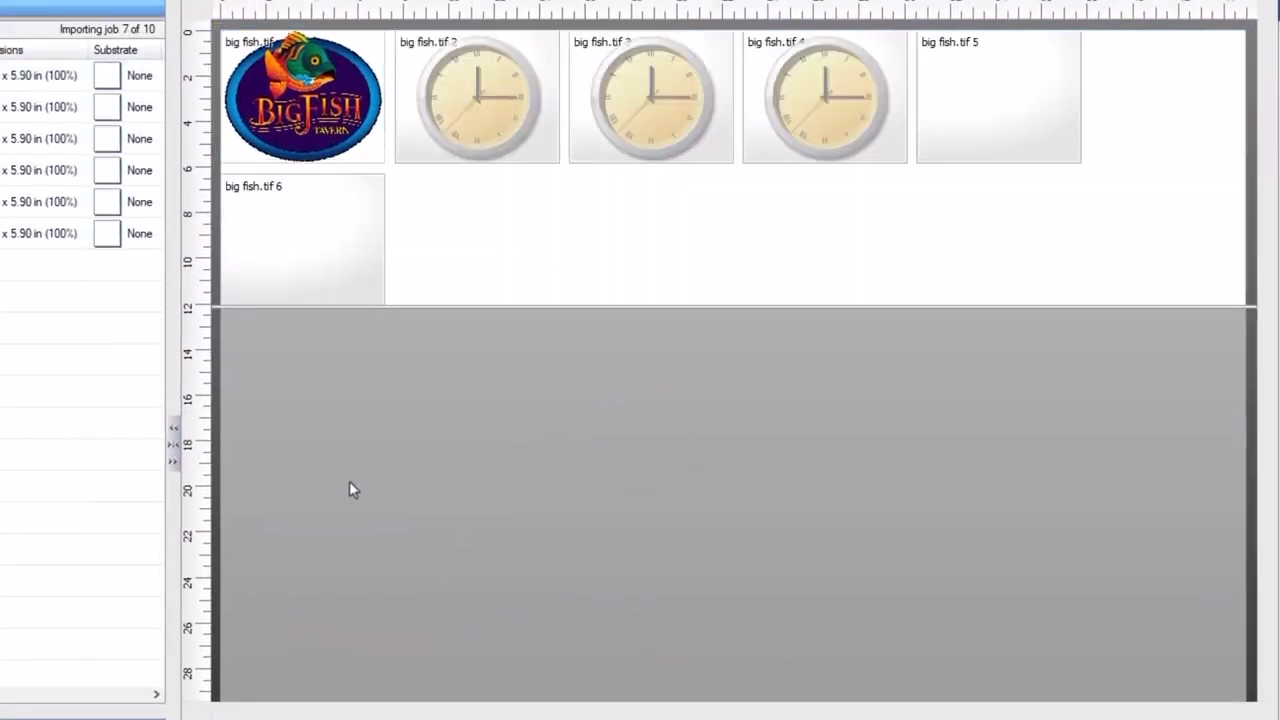